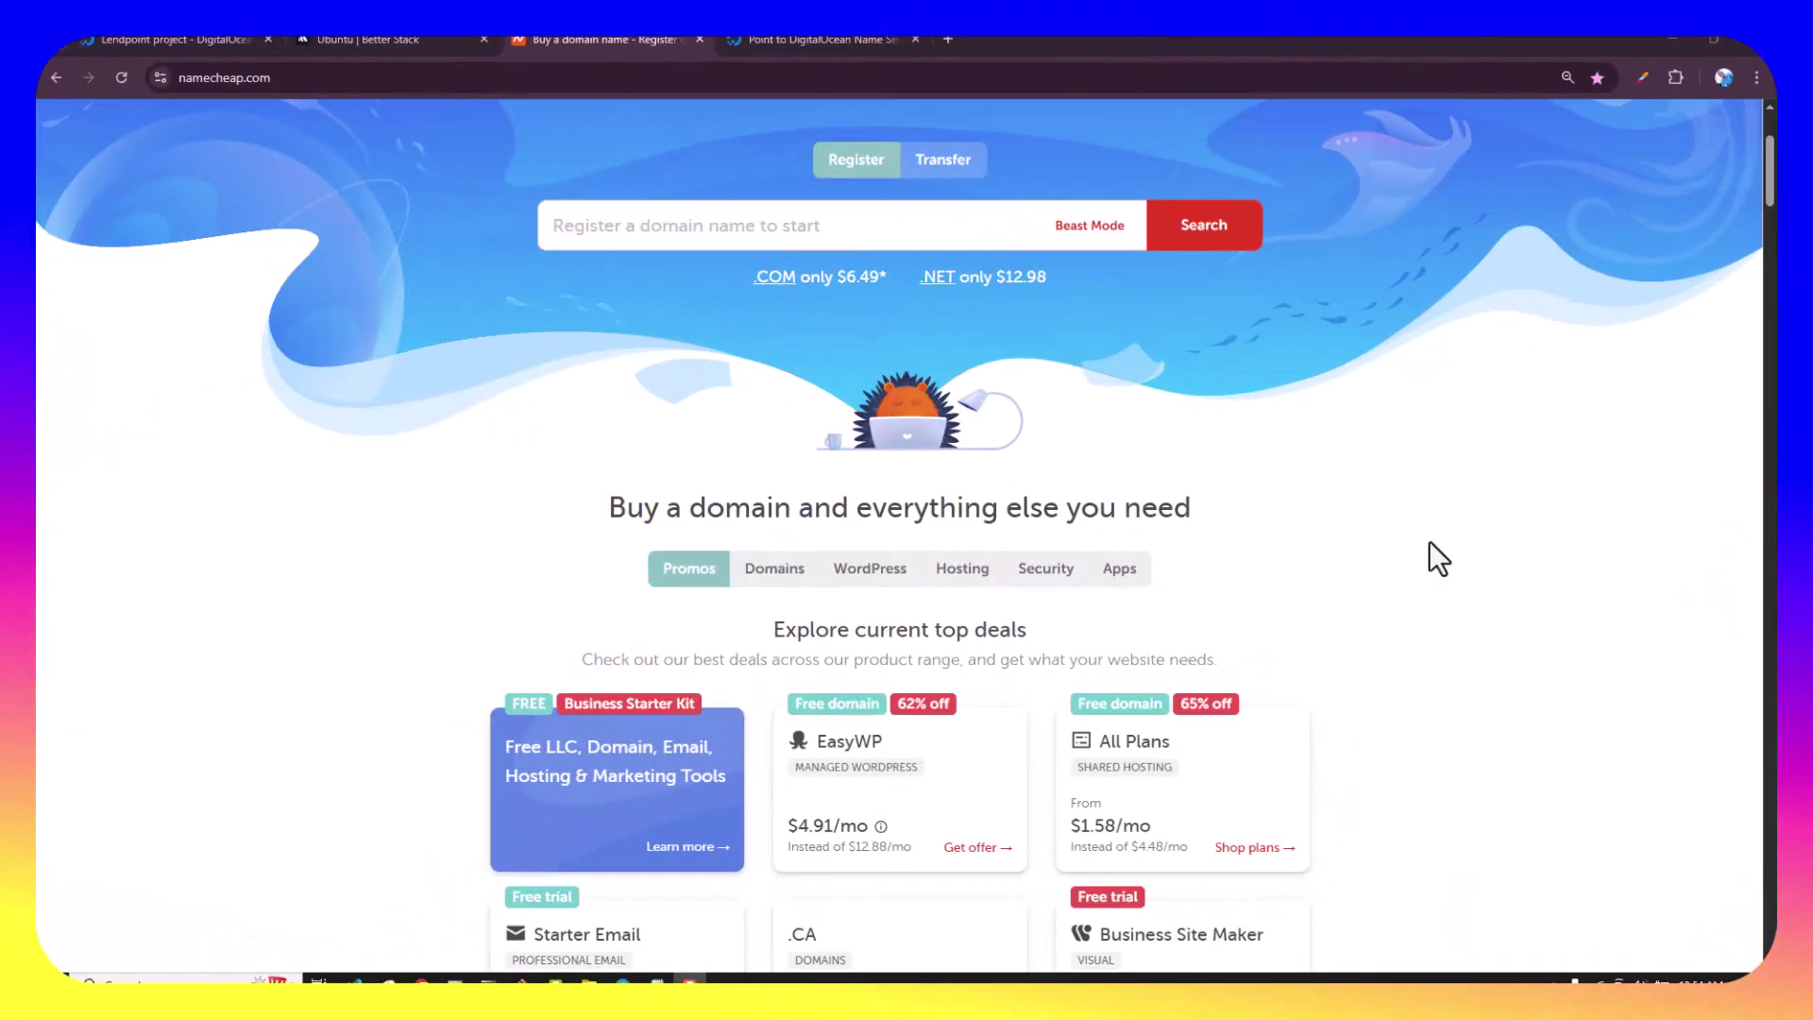
{"action": "left_click", "coordinate": [1277, 391]}
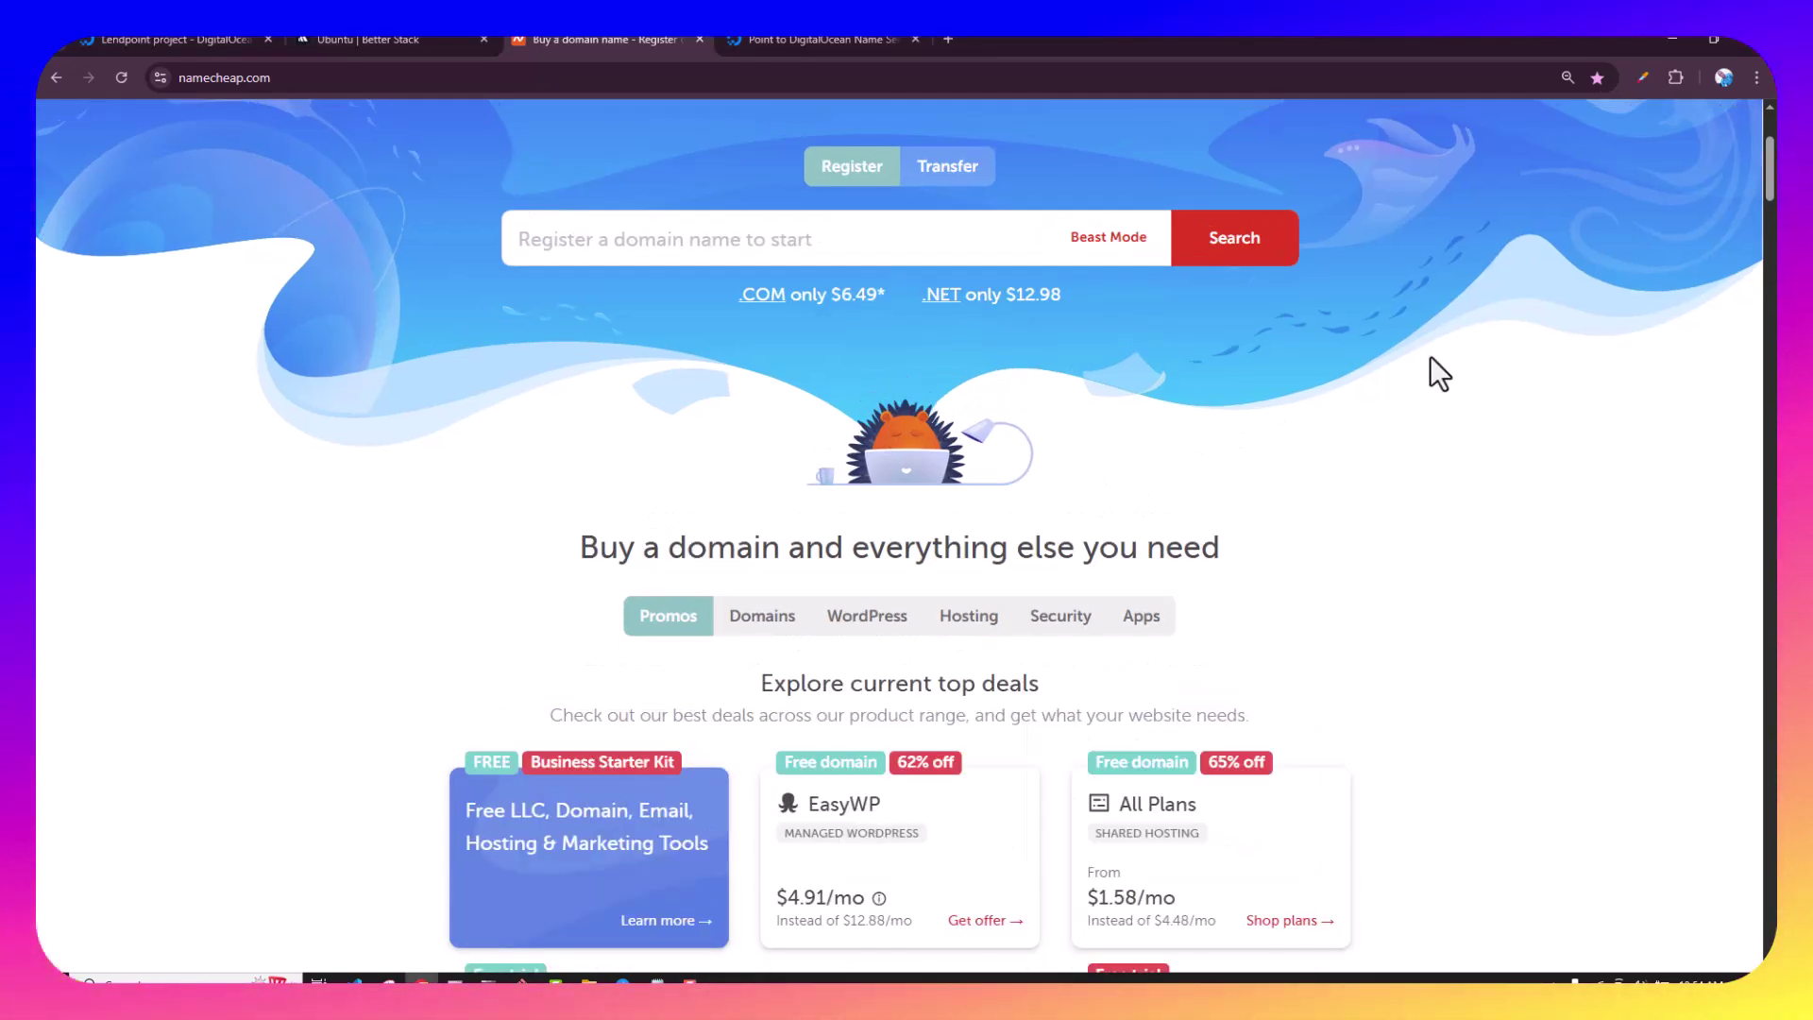
{"action": "scroll", "coordinate": [1209, 389], "scroll_direction": "down", "scroll_amount": 5}
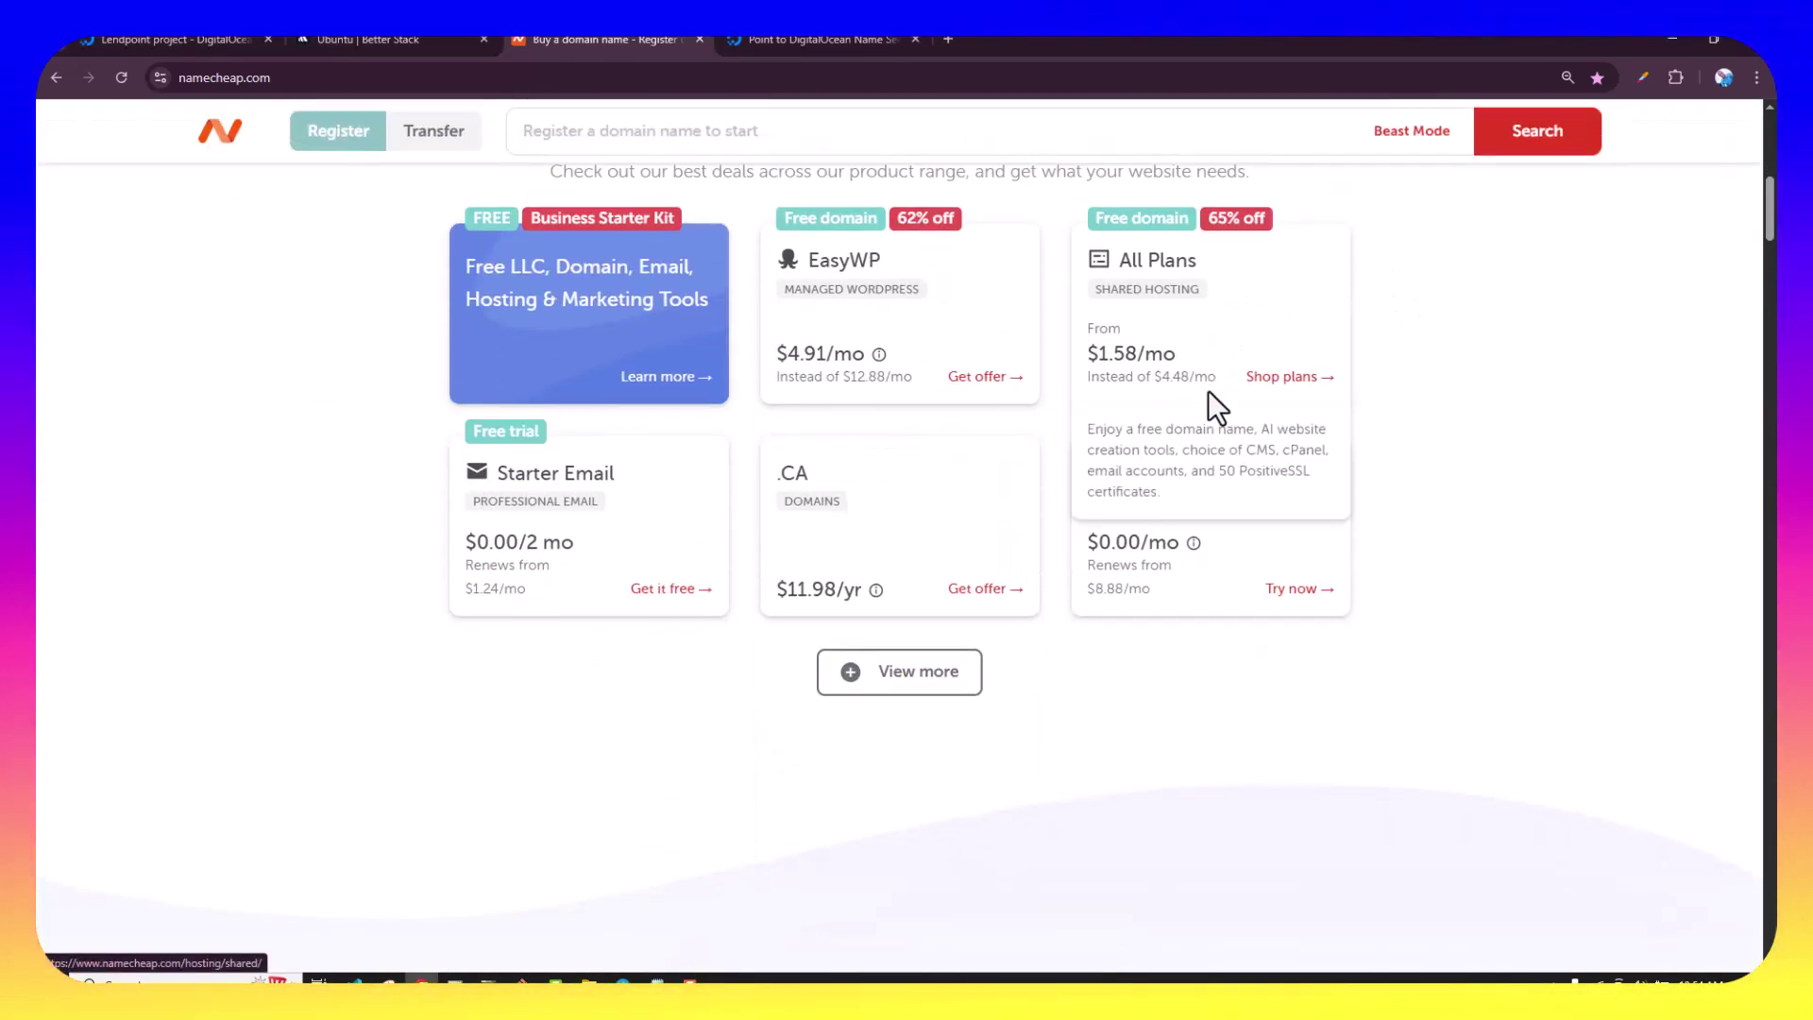
{"action": "scroll", "coordinate": [1209, 389], "scroll_direction": "up", "scroll_amount": 5}
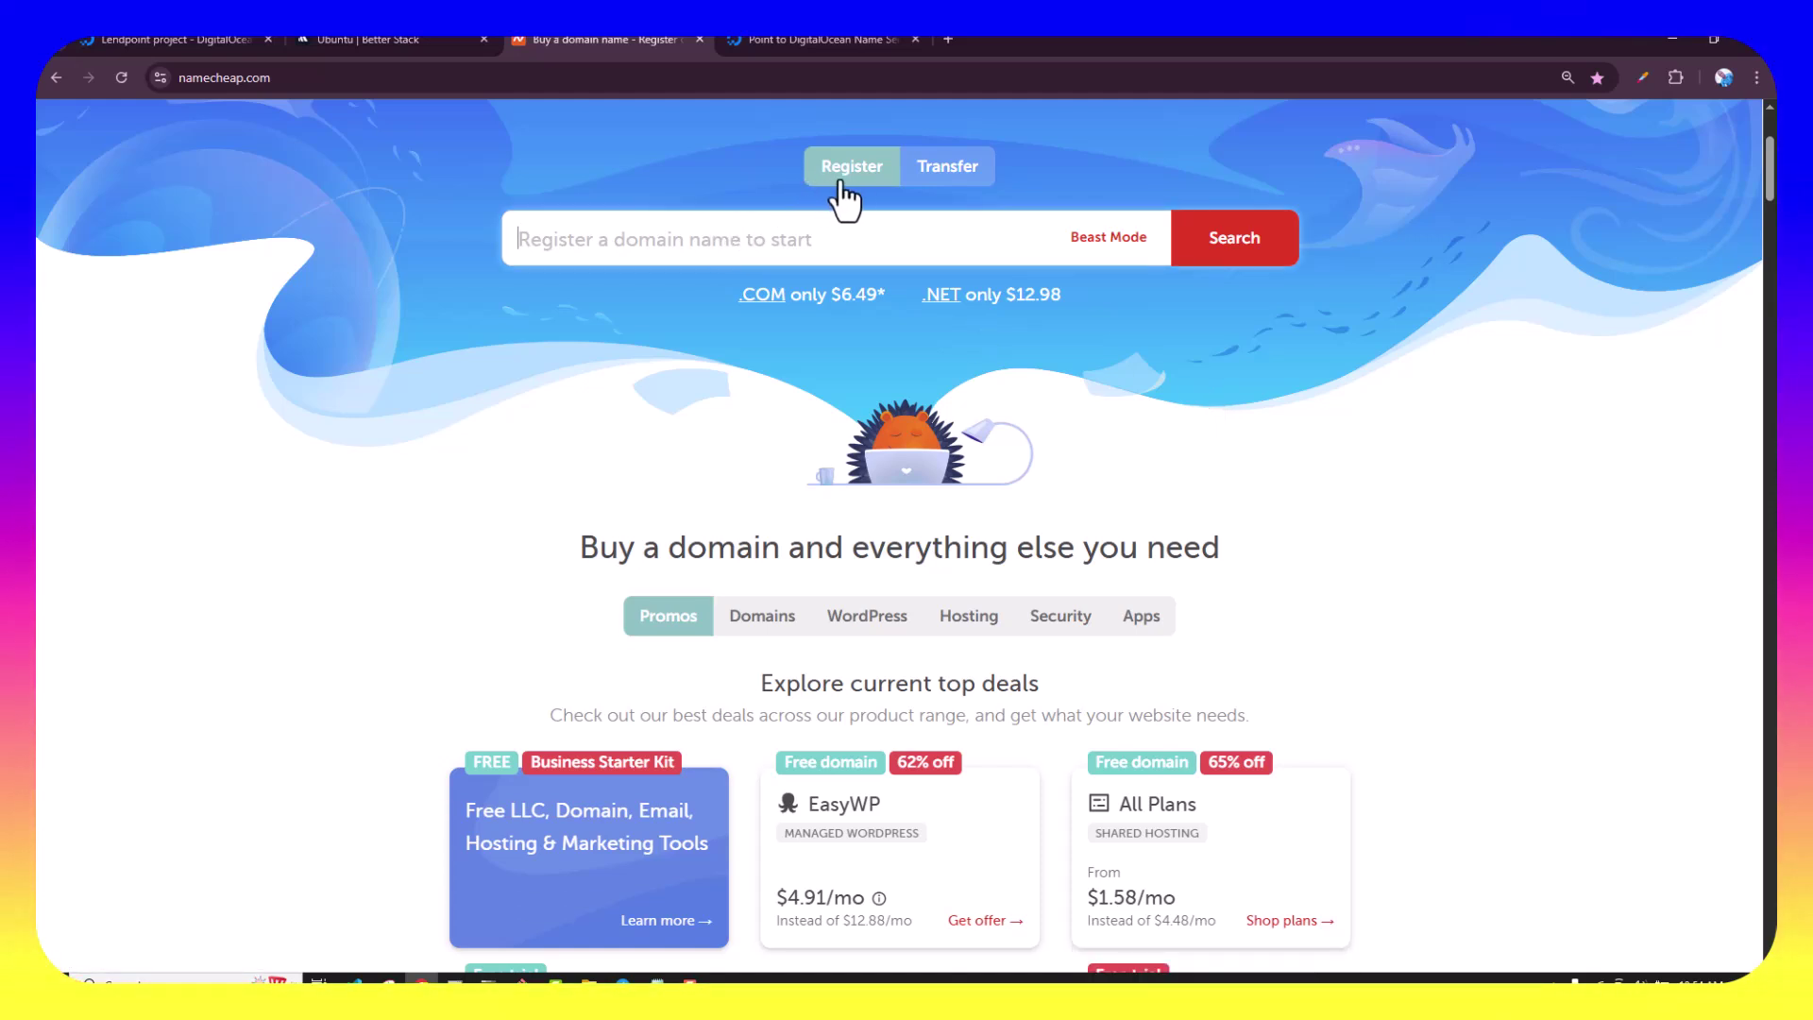
{"action": "left_click", "coordinate": [949, 168]}
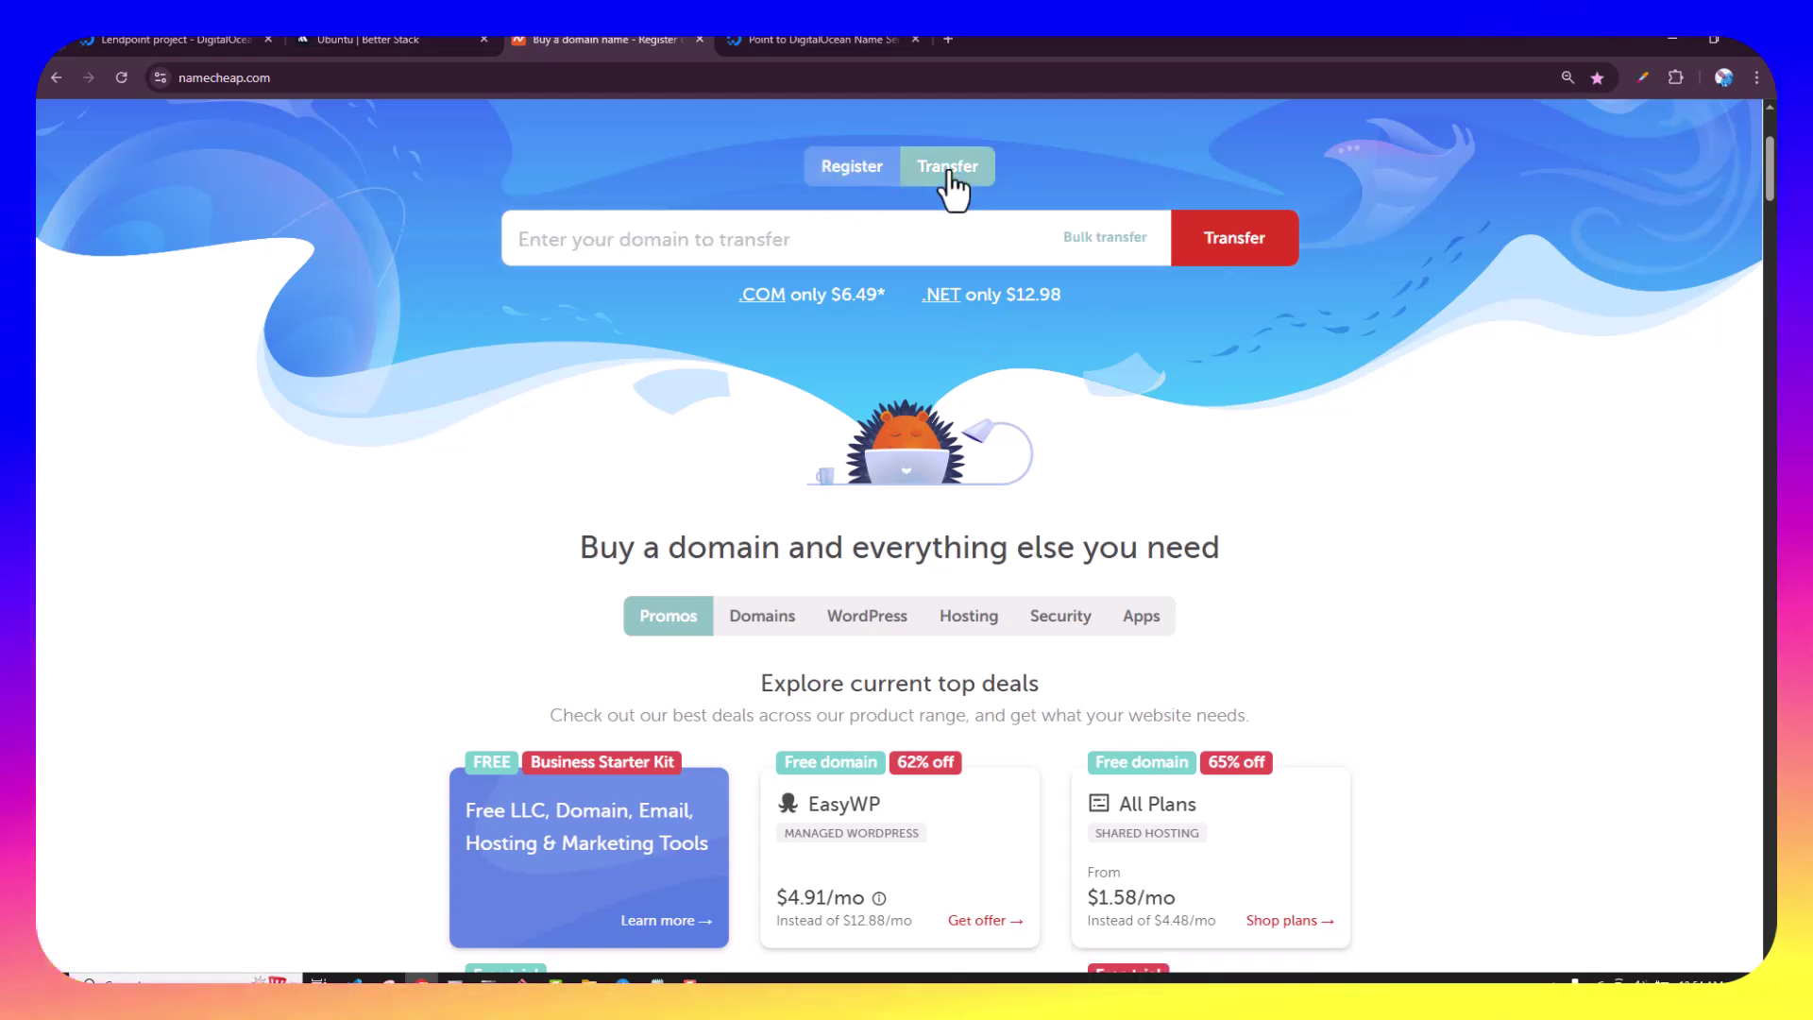
{"action": "left_click", "coordinate": [870, 170]}
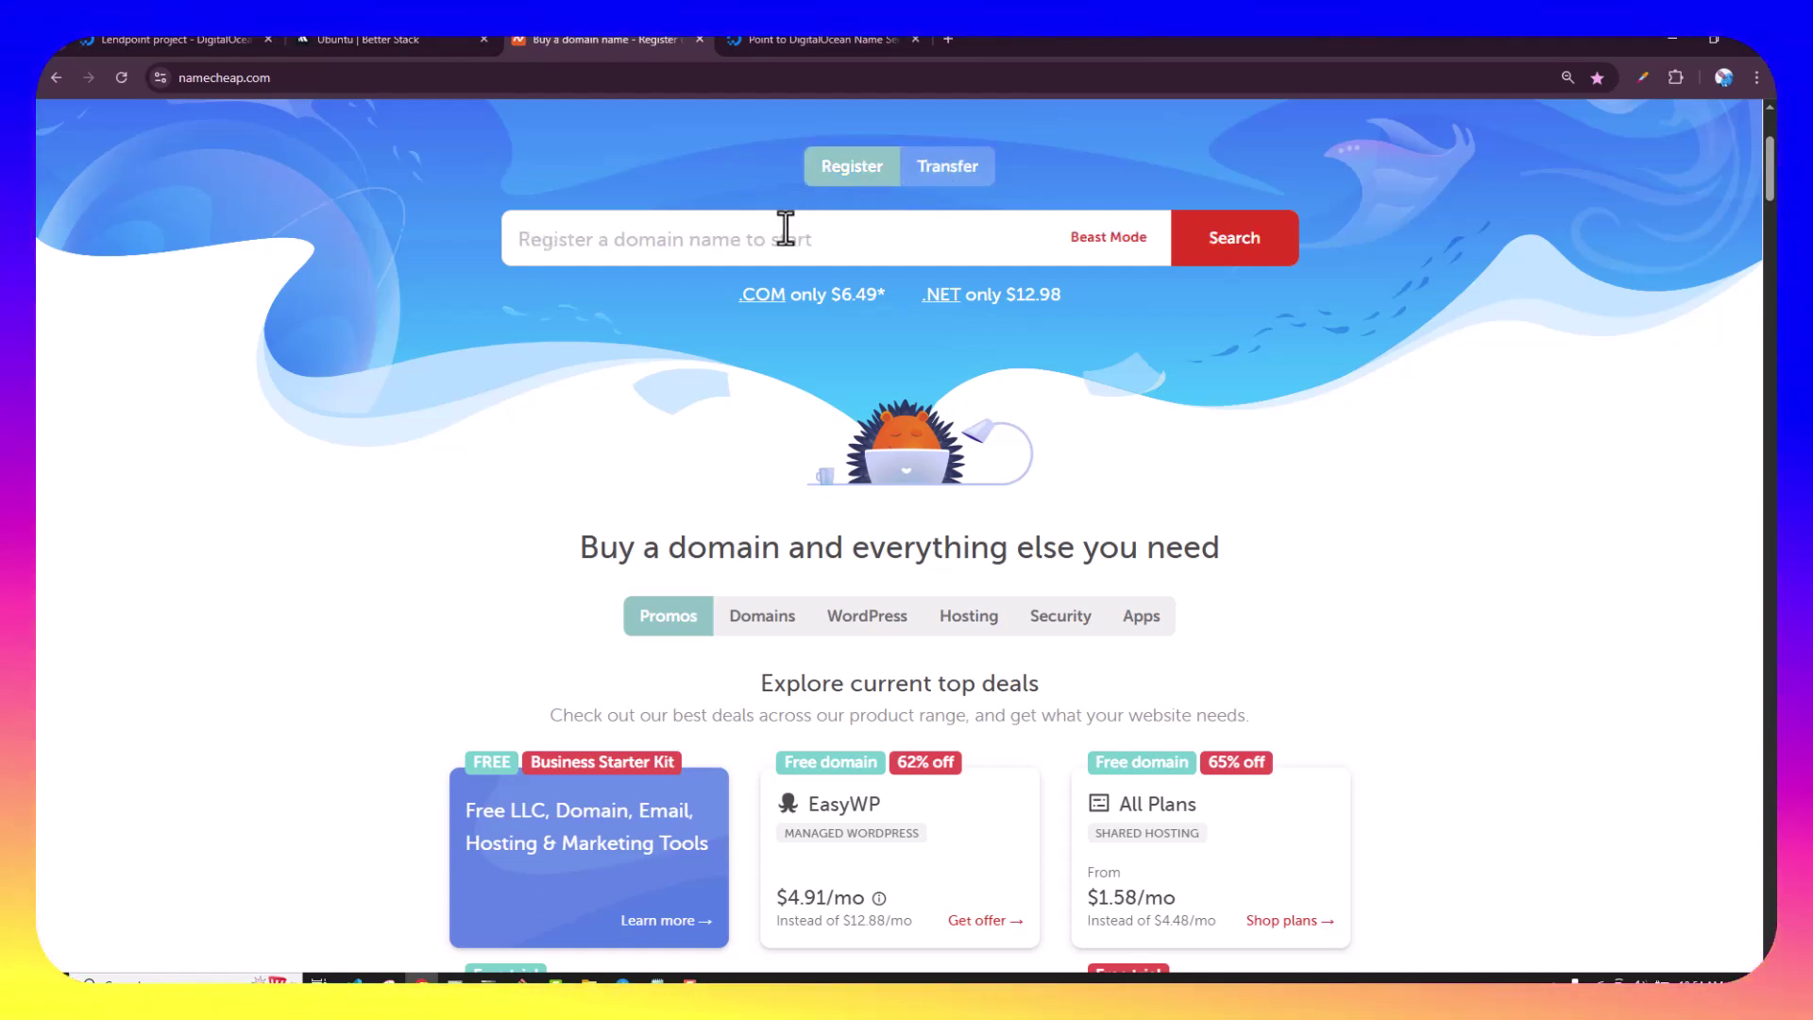
- Search for the domain name fitleague.com to register
{"action": "scroll", "coordinate": [784, 226], "scroll_direction": "up", "scroll_amount": 3}
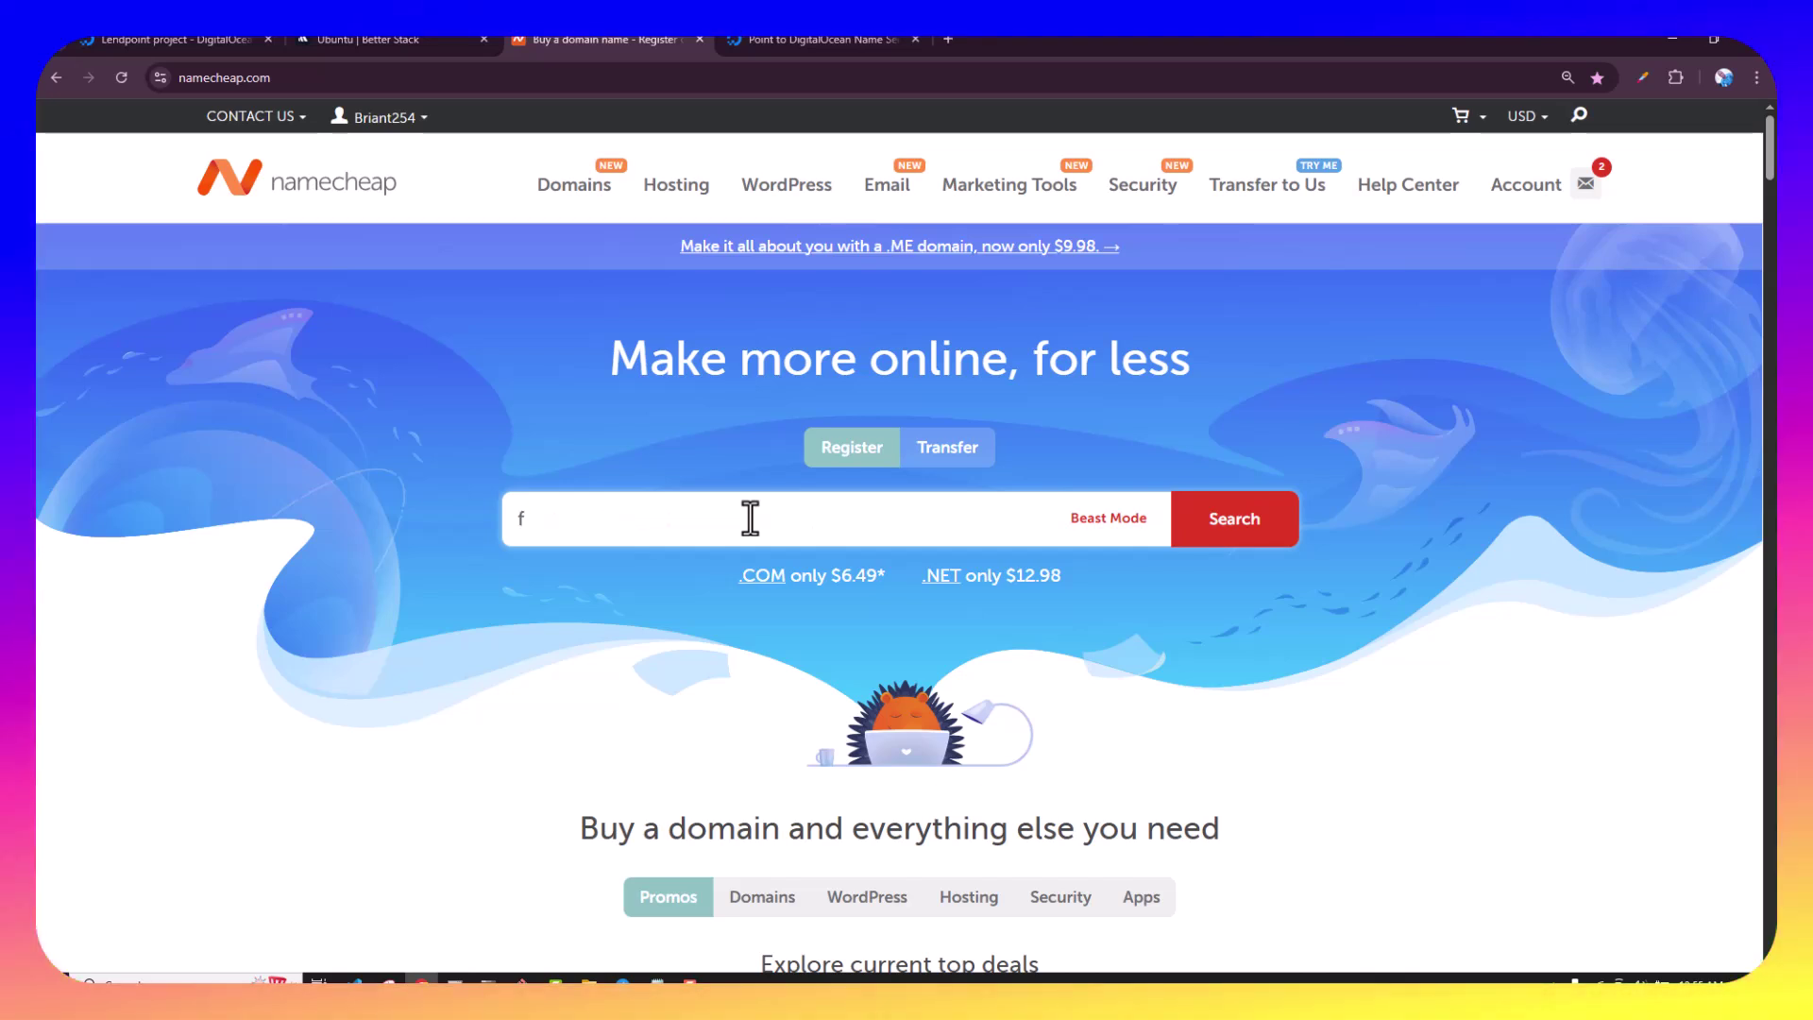
{"action": "type", "text": "itleague"}
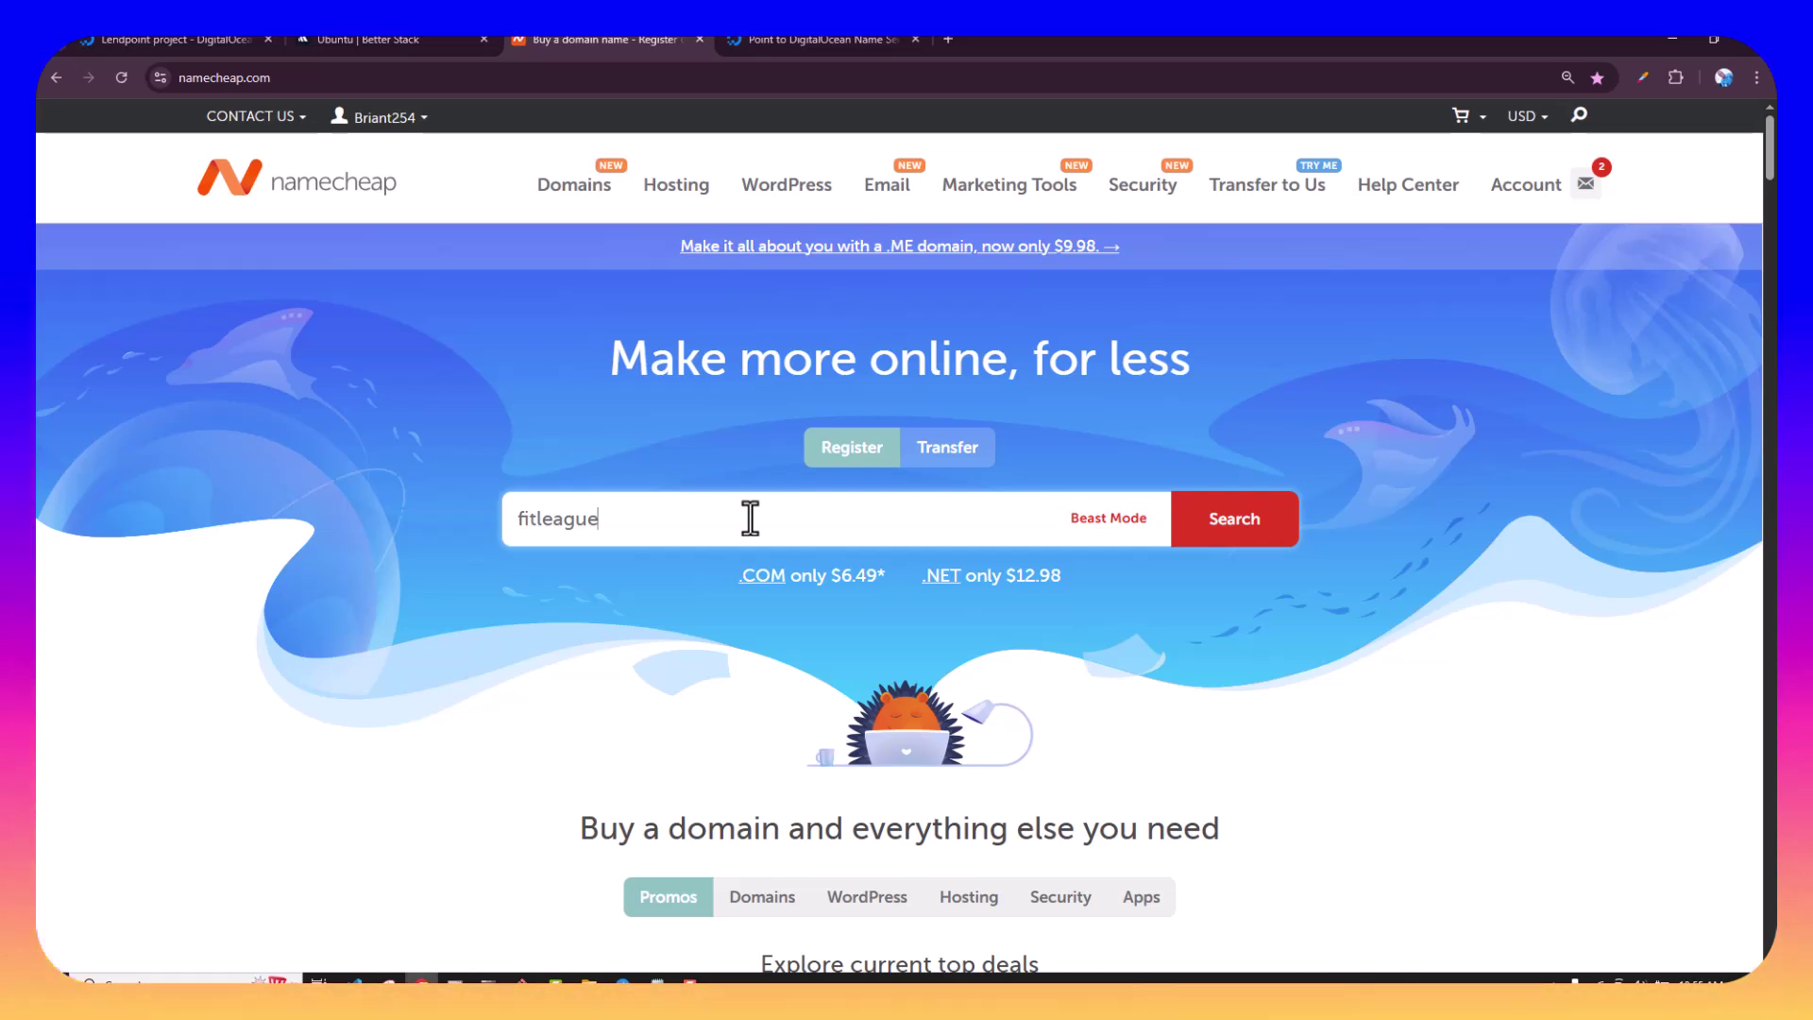
{"action": "type", "text": "."}
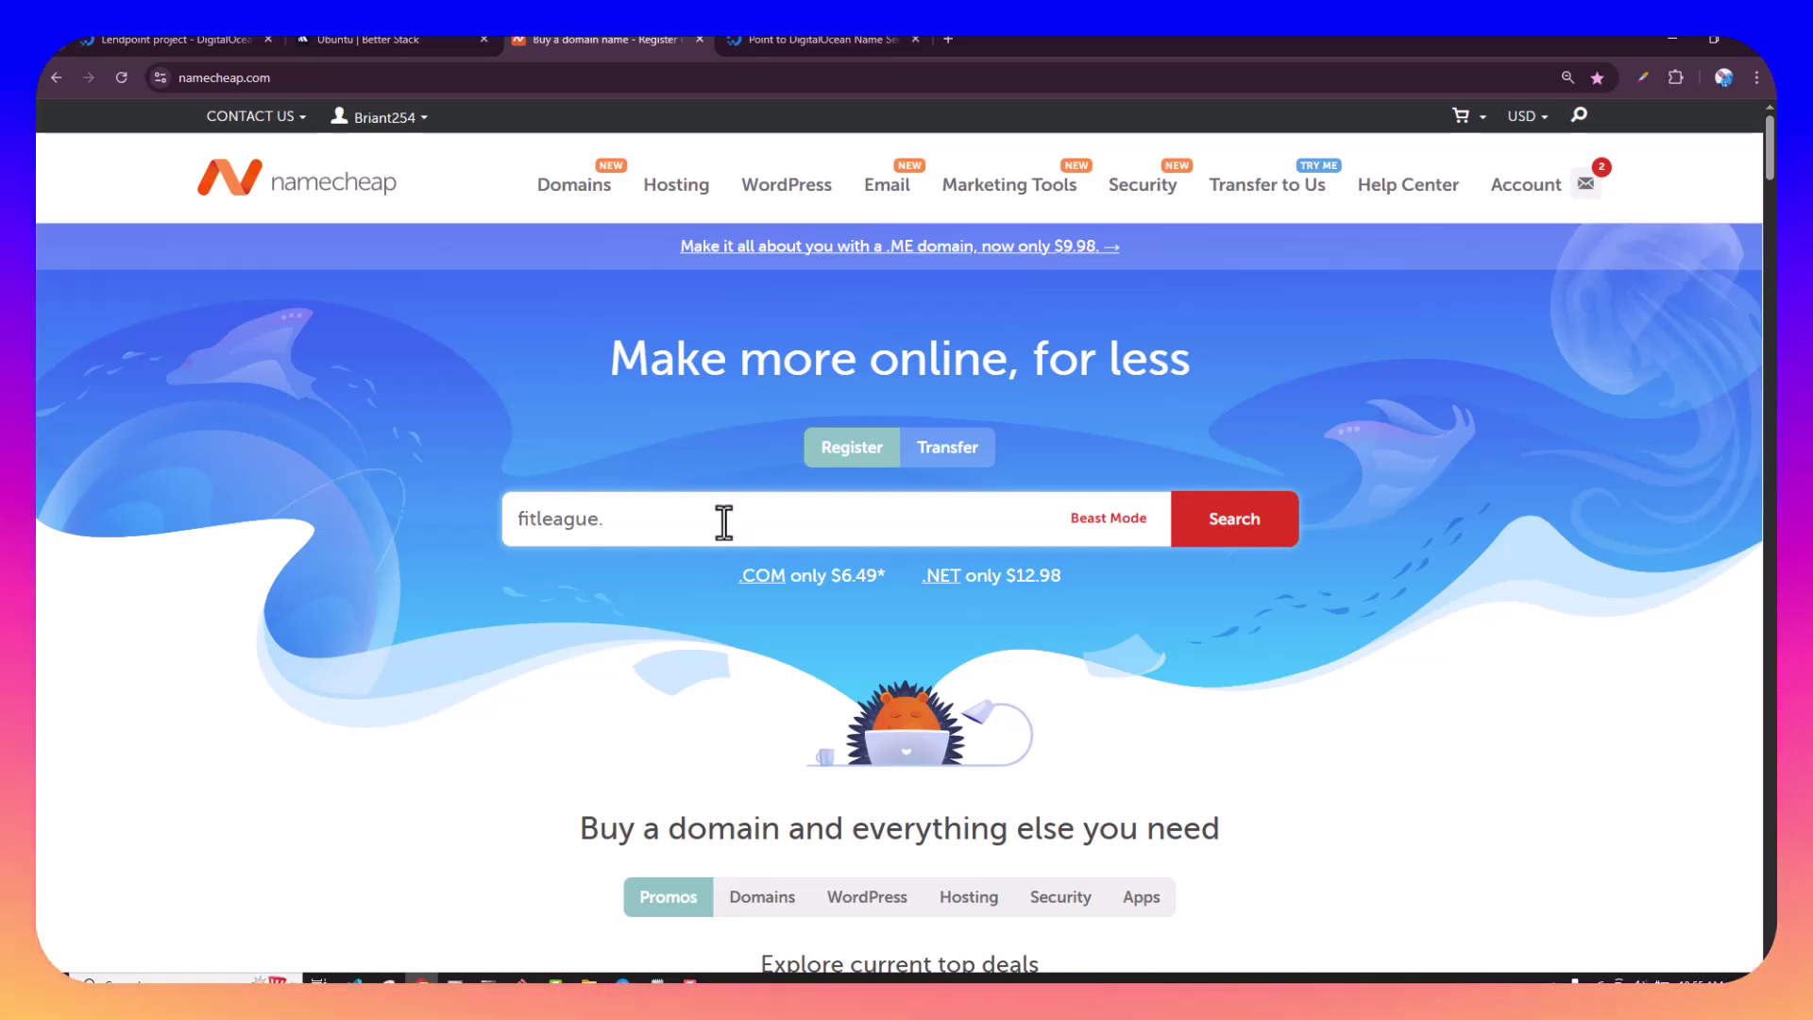
{"action": "type", "text": "com"}
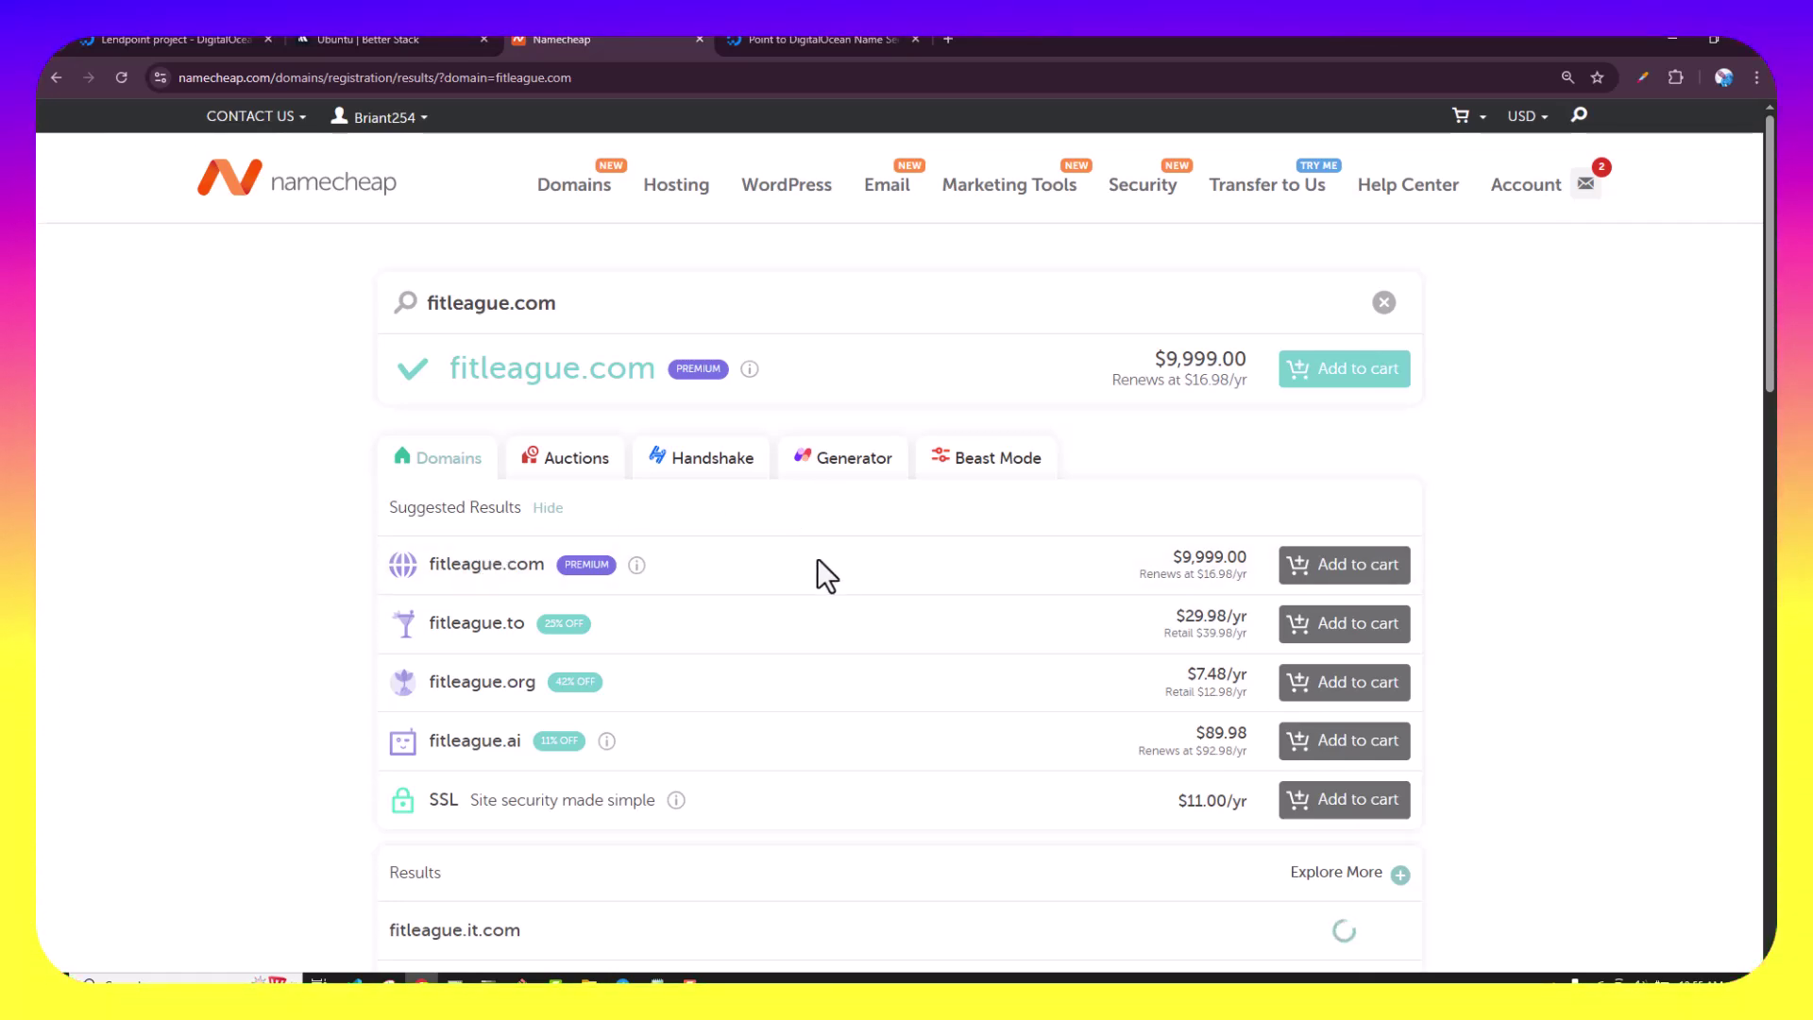
- Browse the alternative domain extensions, search for fitleague.store instead, and add it to the cart
{"action": "mouse_move", "coordinate": [637, 565]}
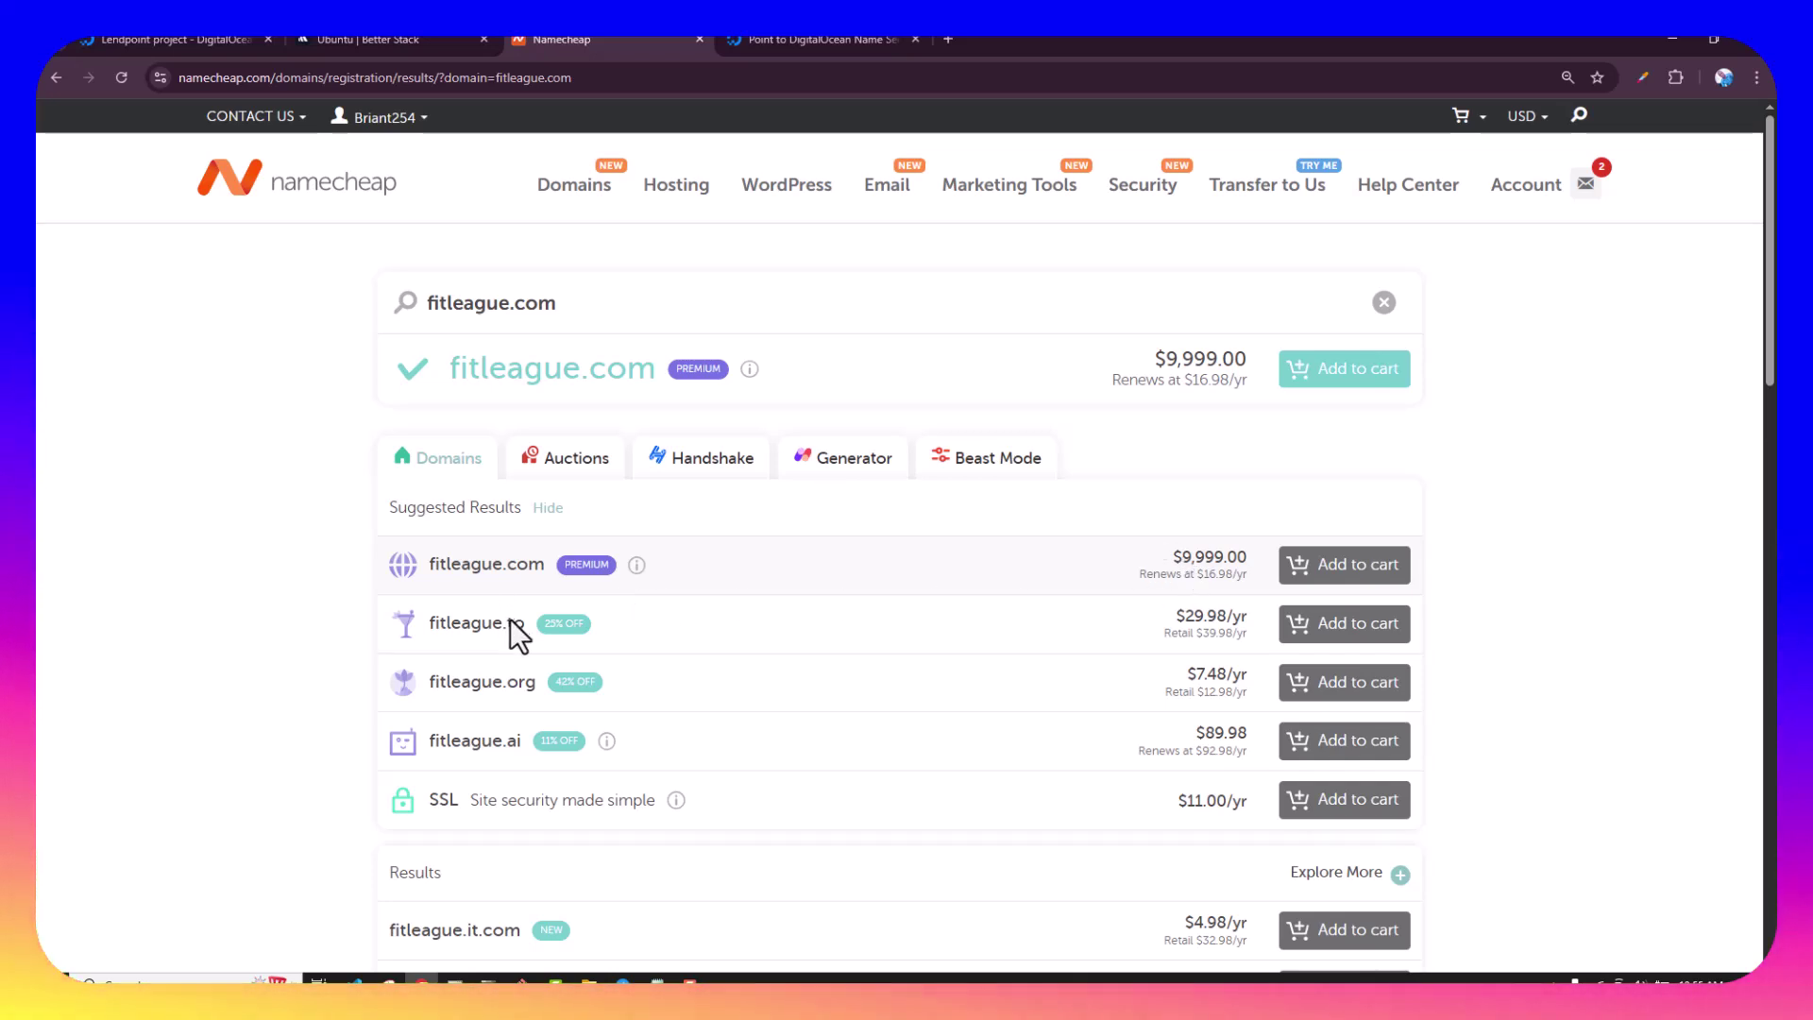
{"action": "scroll", "coordinate": [600, 626], "scroll_direction": "down", "scroll_amount": 4}
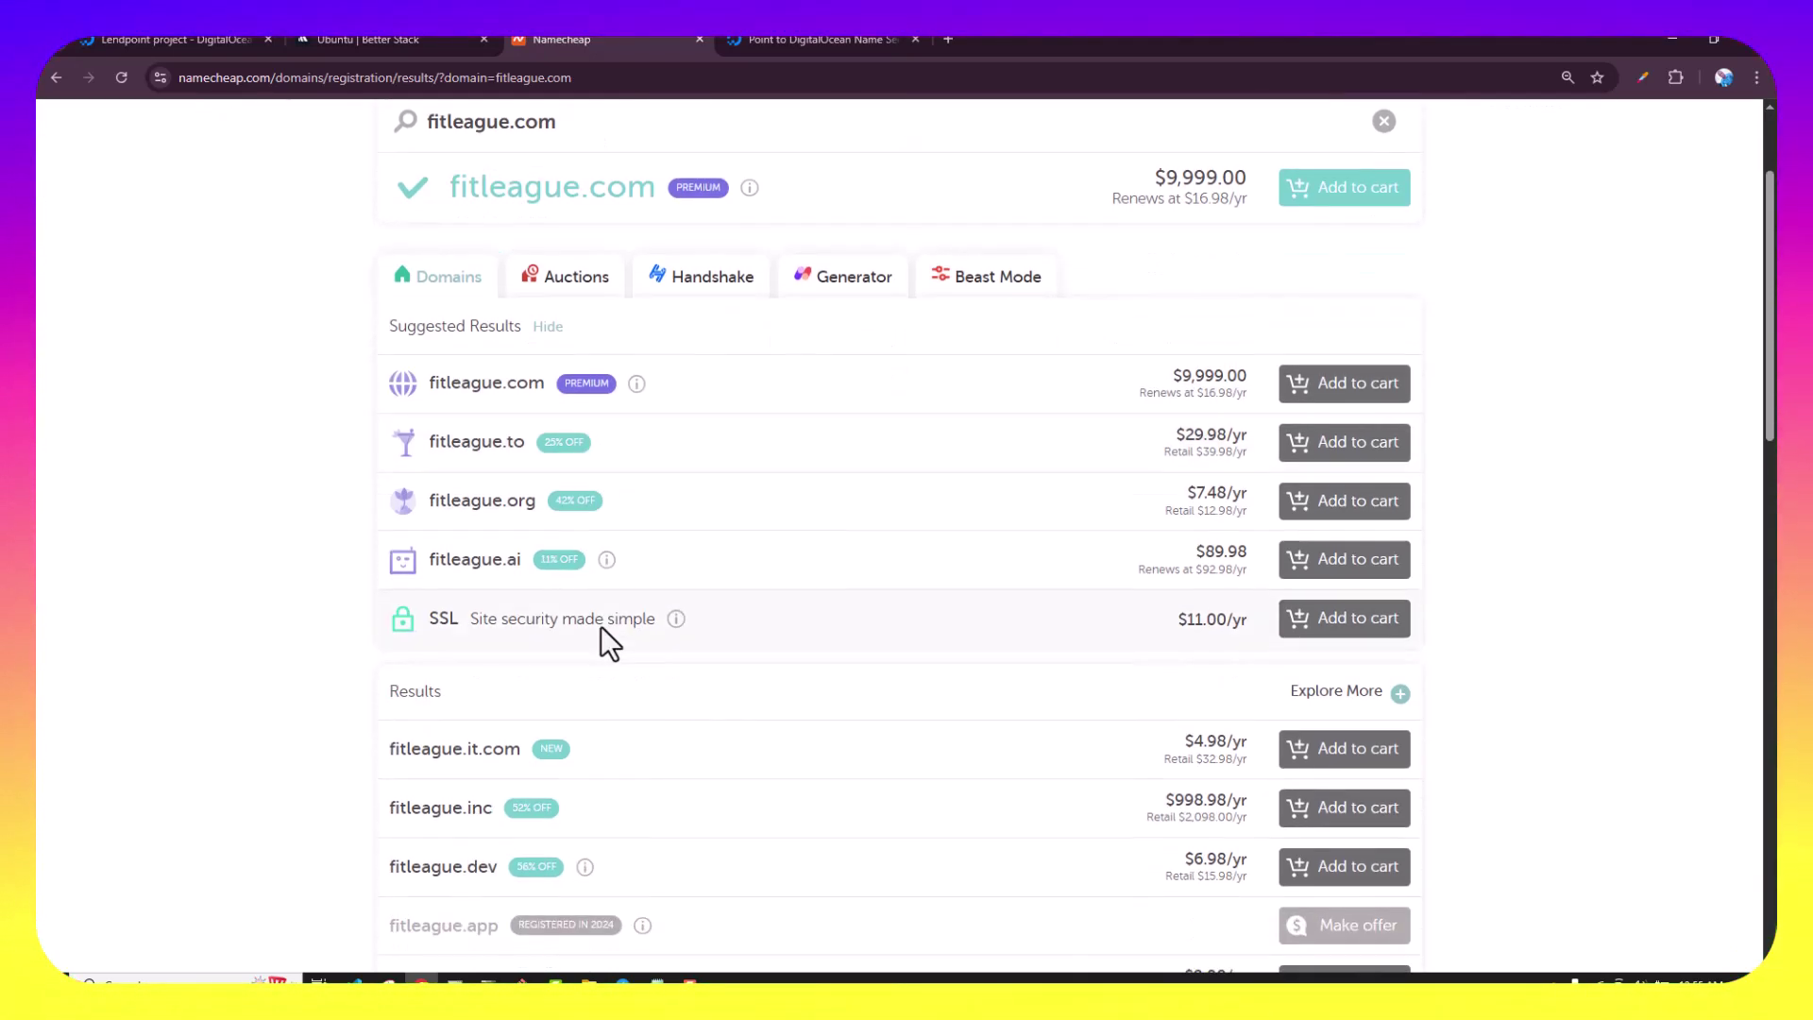
{"action": "scroll", "coordinate": [601, 628], "scroll_direction": "down", "scroll_amount": 3}
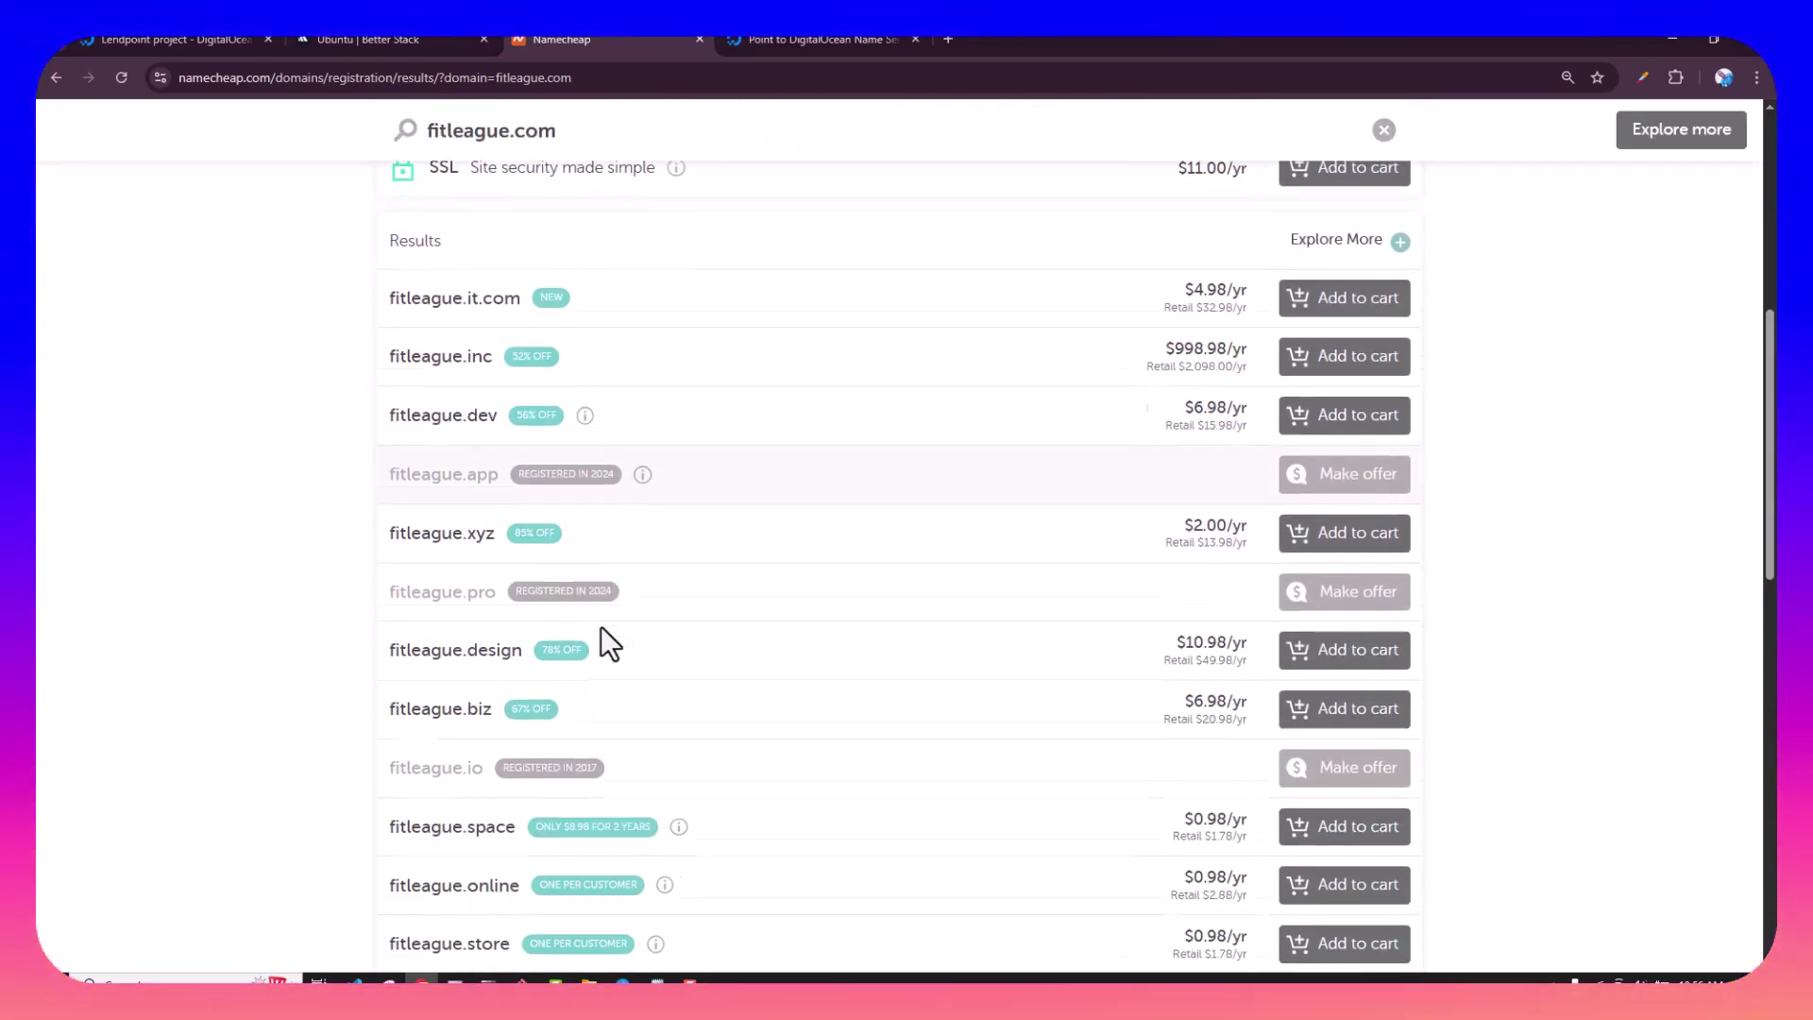
{"action": "scroll", "coordinate": [601, 626], "scroll_direction": "up", "scroll_amount": 7}
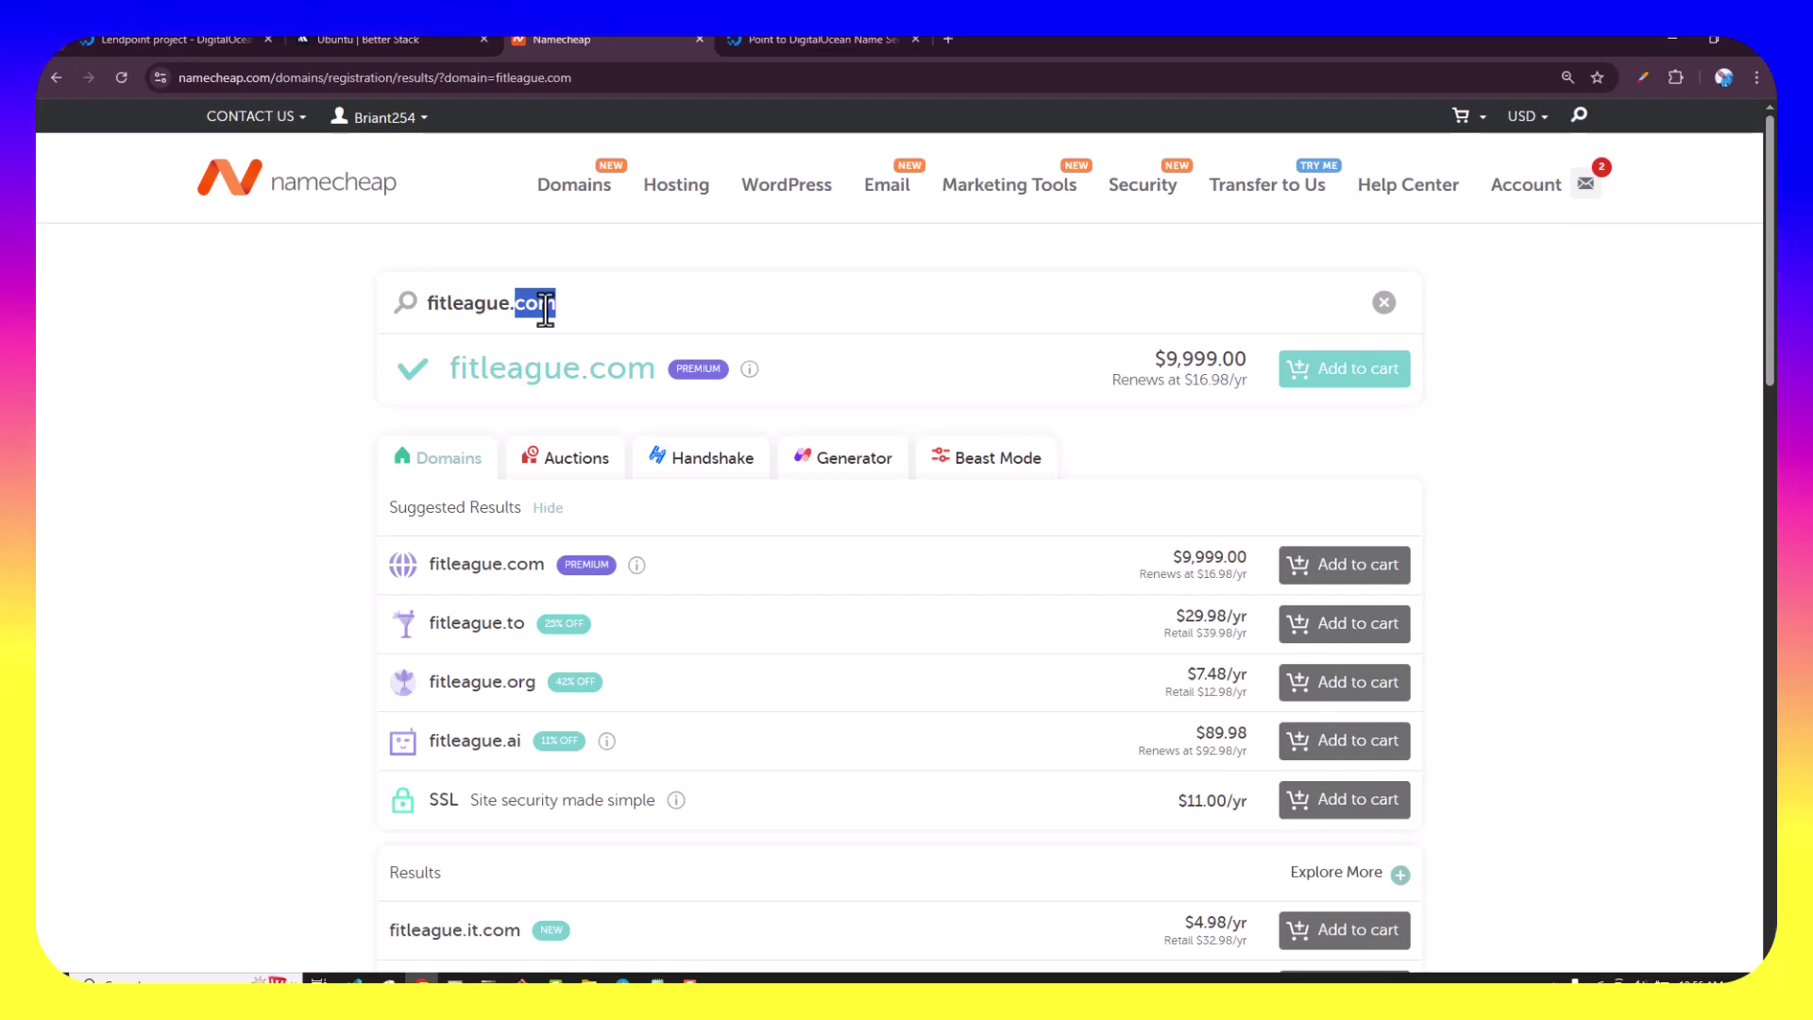
{"action": "type", "text": "ore"}
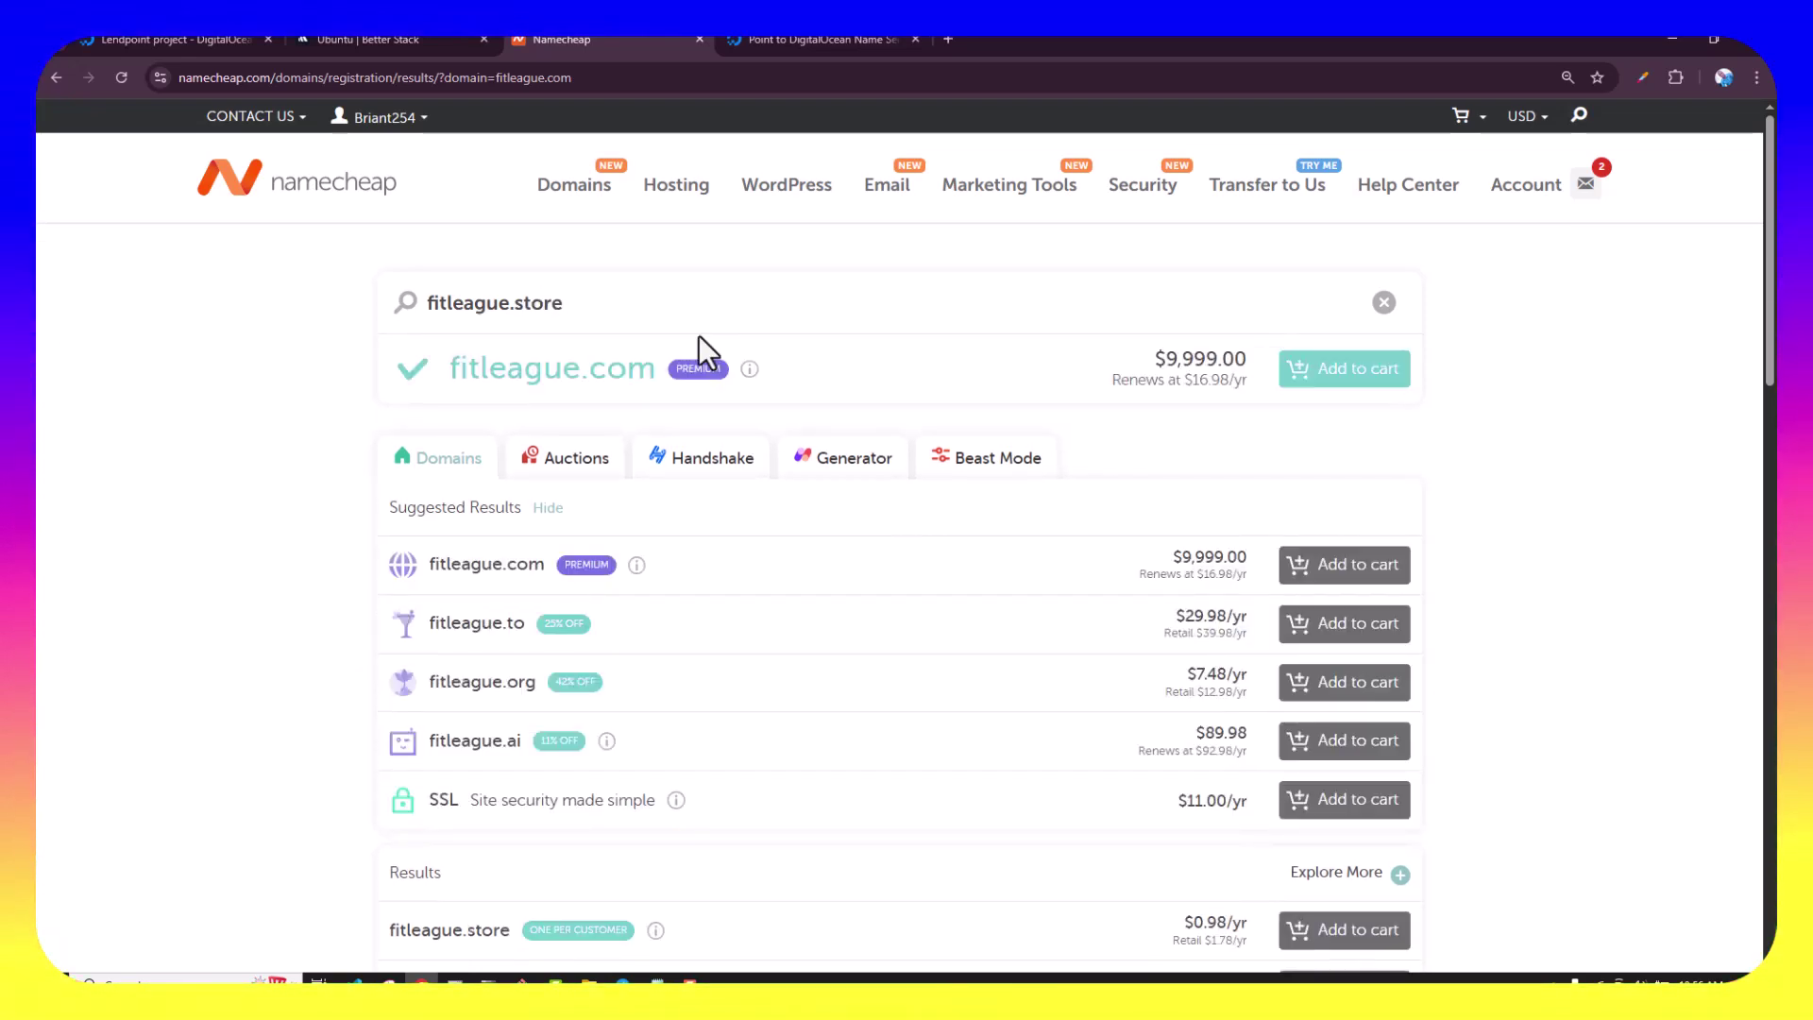
{"action": "key", "text": "Return"}
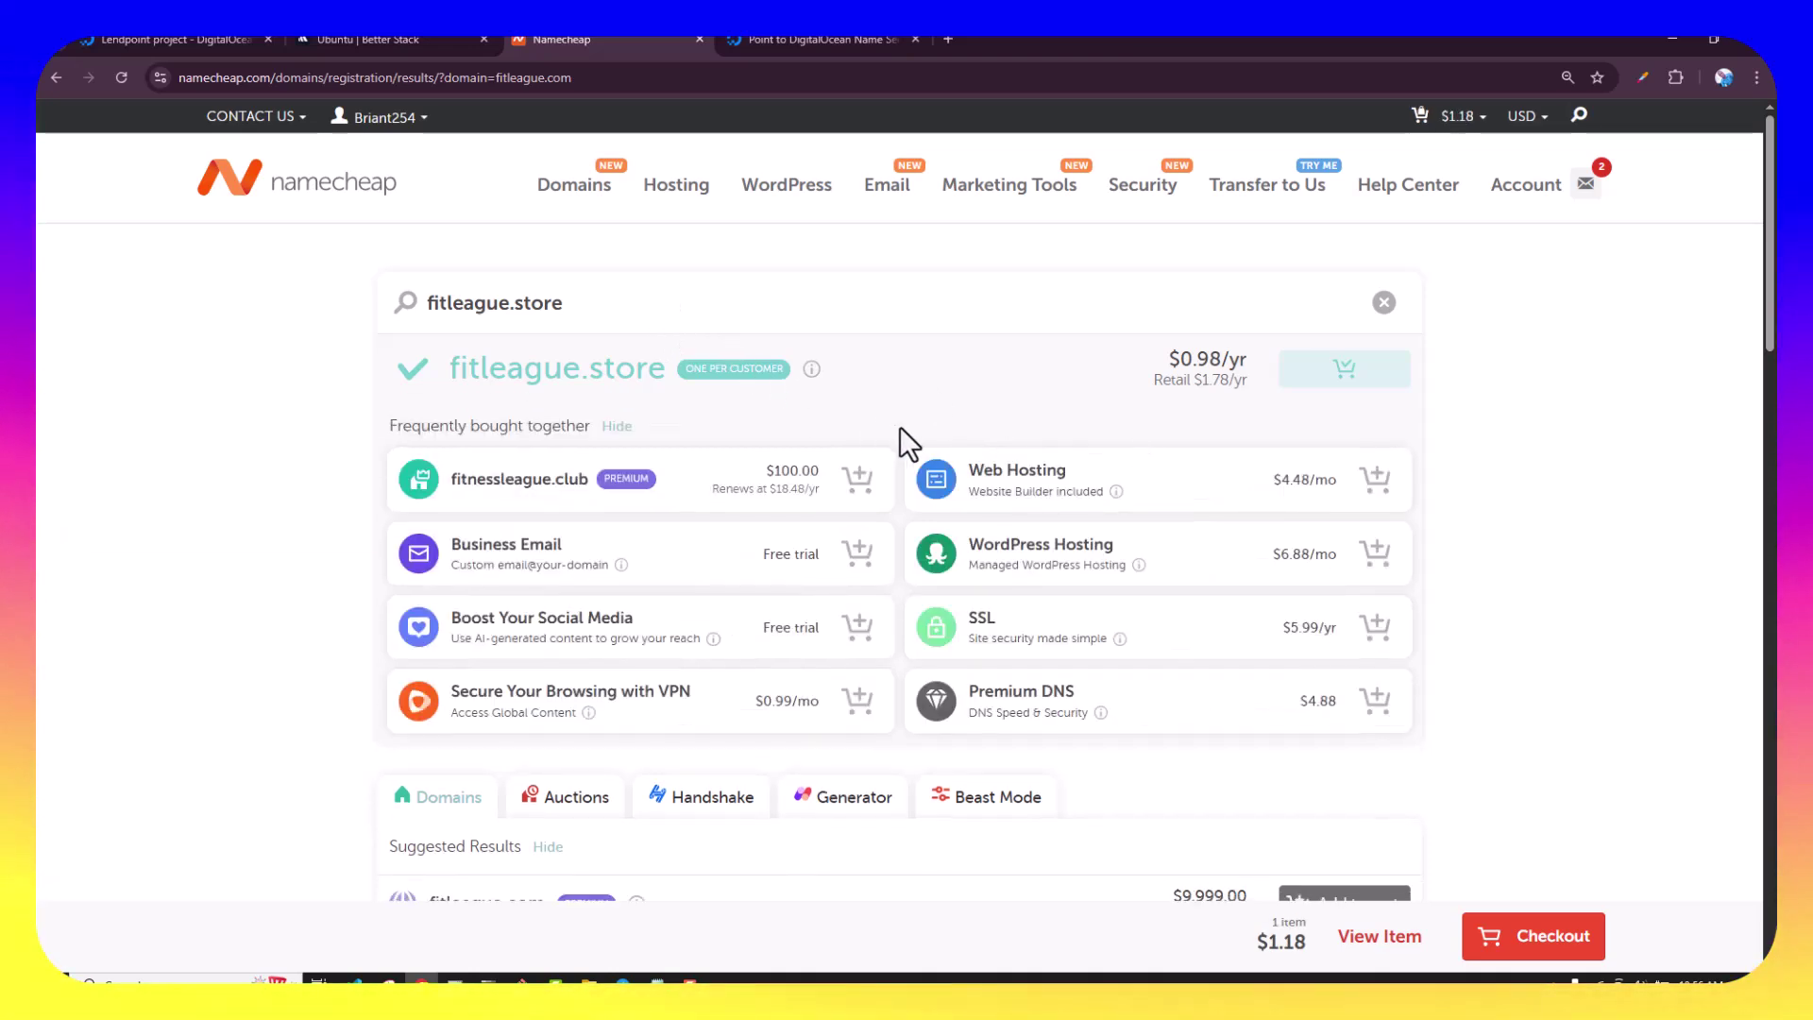
- Look over the suggested add-ons and other domains, and proceed to checkout with only fitleague.store
{"action": "scroll", "coordinate": [899, 453], "scroll_direction": "down", "scroll_amount": 2}
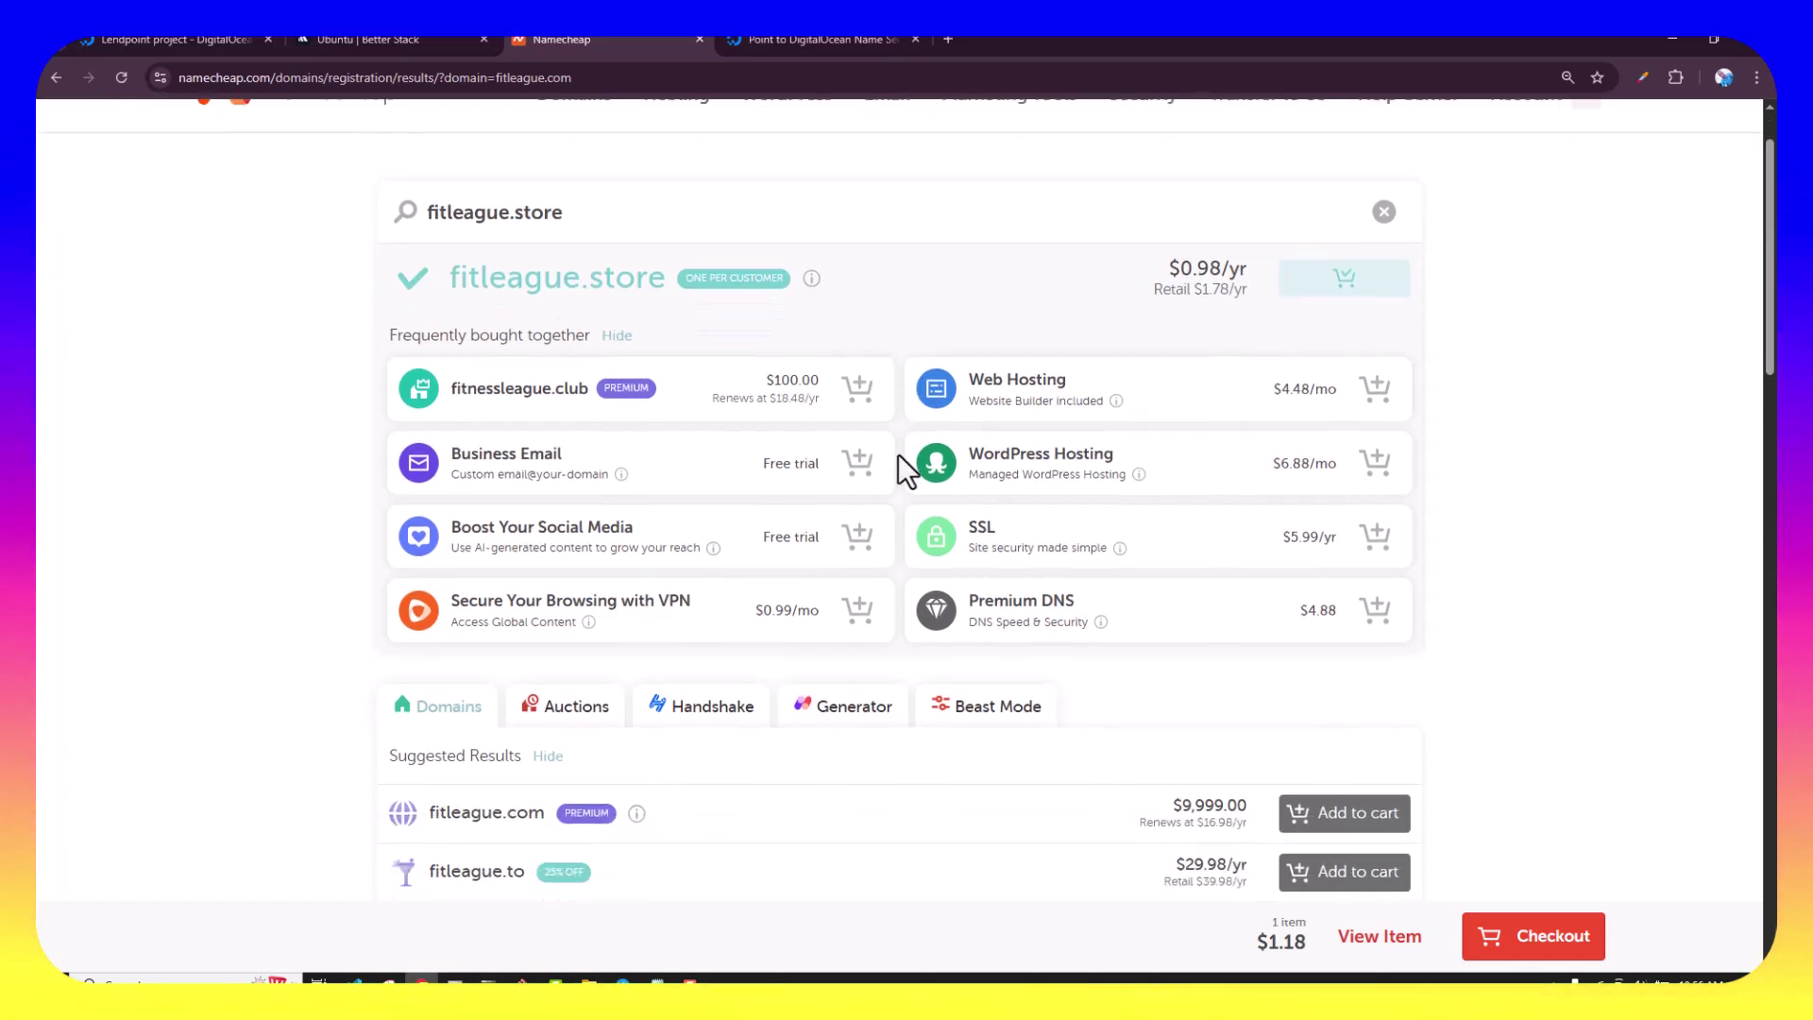
{"action": "scroll", "coordinate": [1017, 530], "scroll_direction": "down", "scroll_amount": 3}
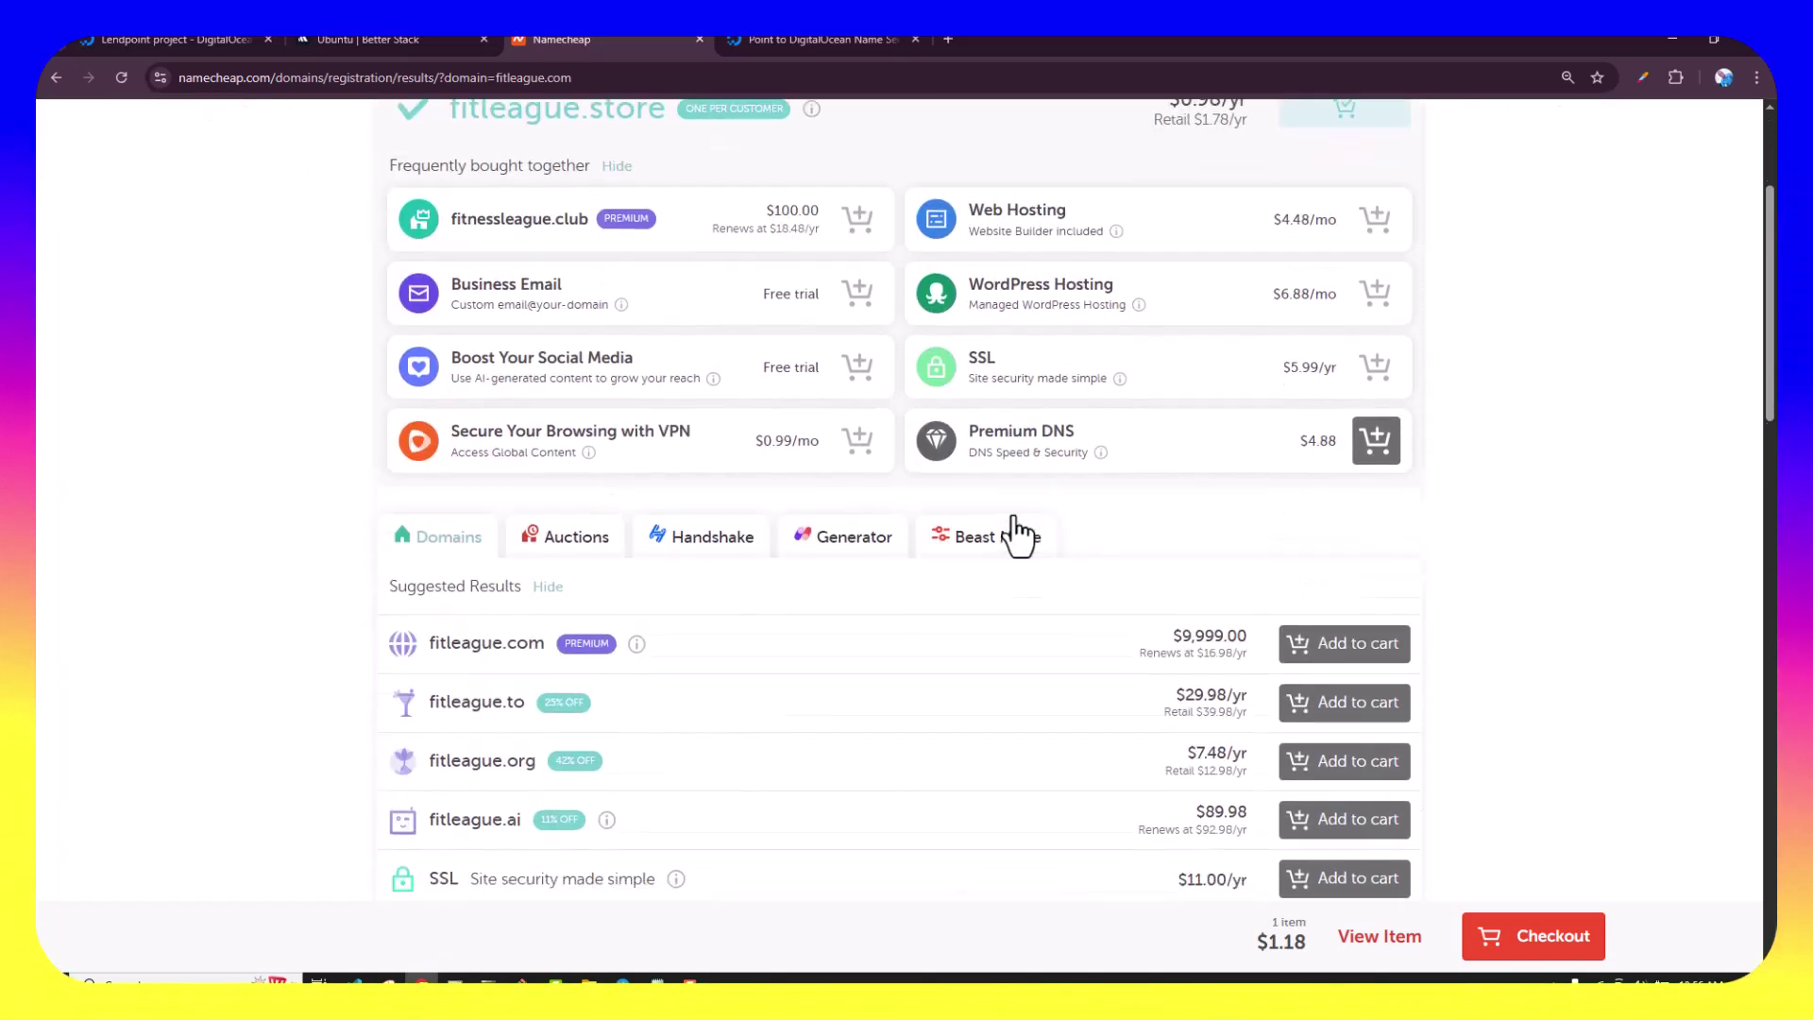
{"action": "scroll", "coordinate": [1012, 514], "scroll_direction": "down", "scroll_amount": 5}
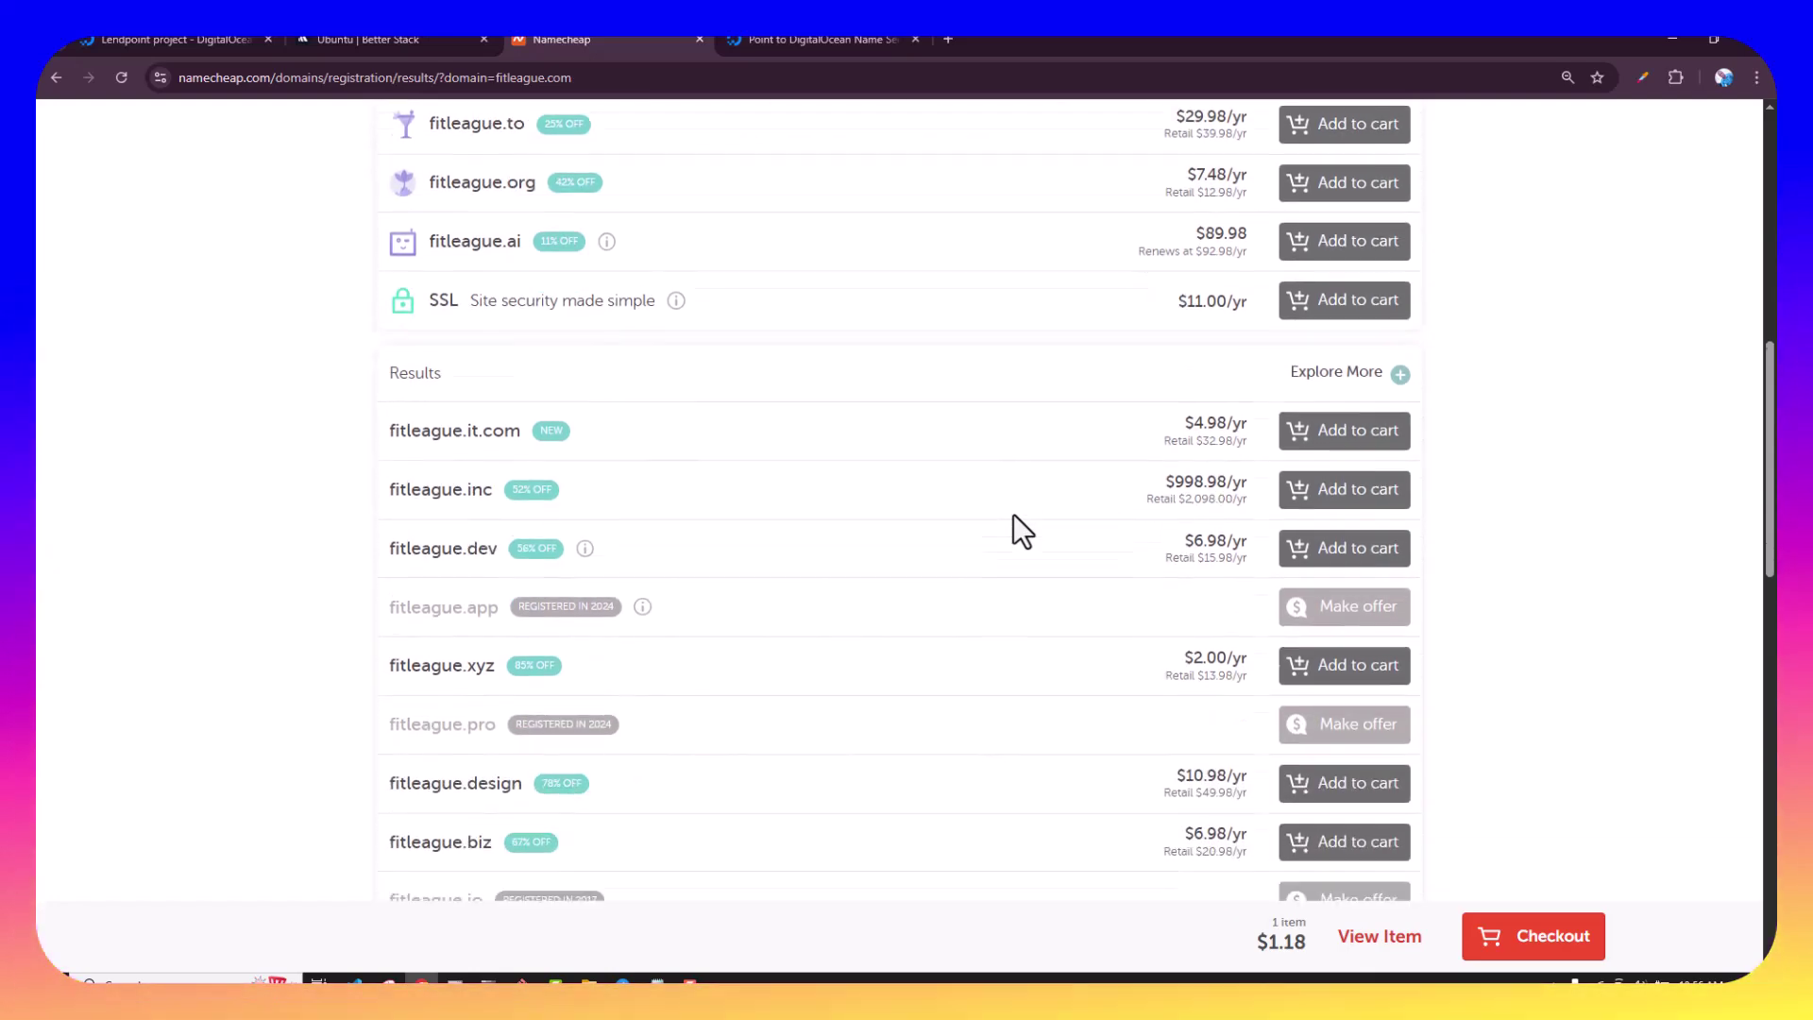
{"action": "scroll", "coordinate": [1012, 513], "scroll_direction": "up", "scroll_amount": 8}
{"action": "scroll", "coordinate": [1012, 524], "scroll_direction": "down", "scroll_amount": 12}
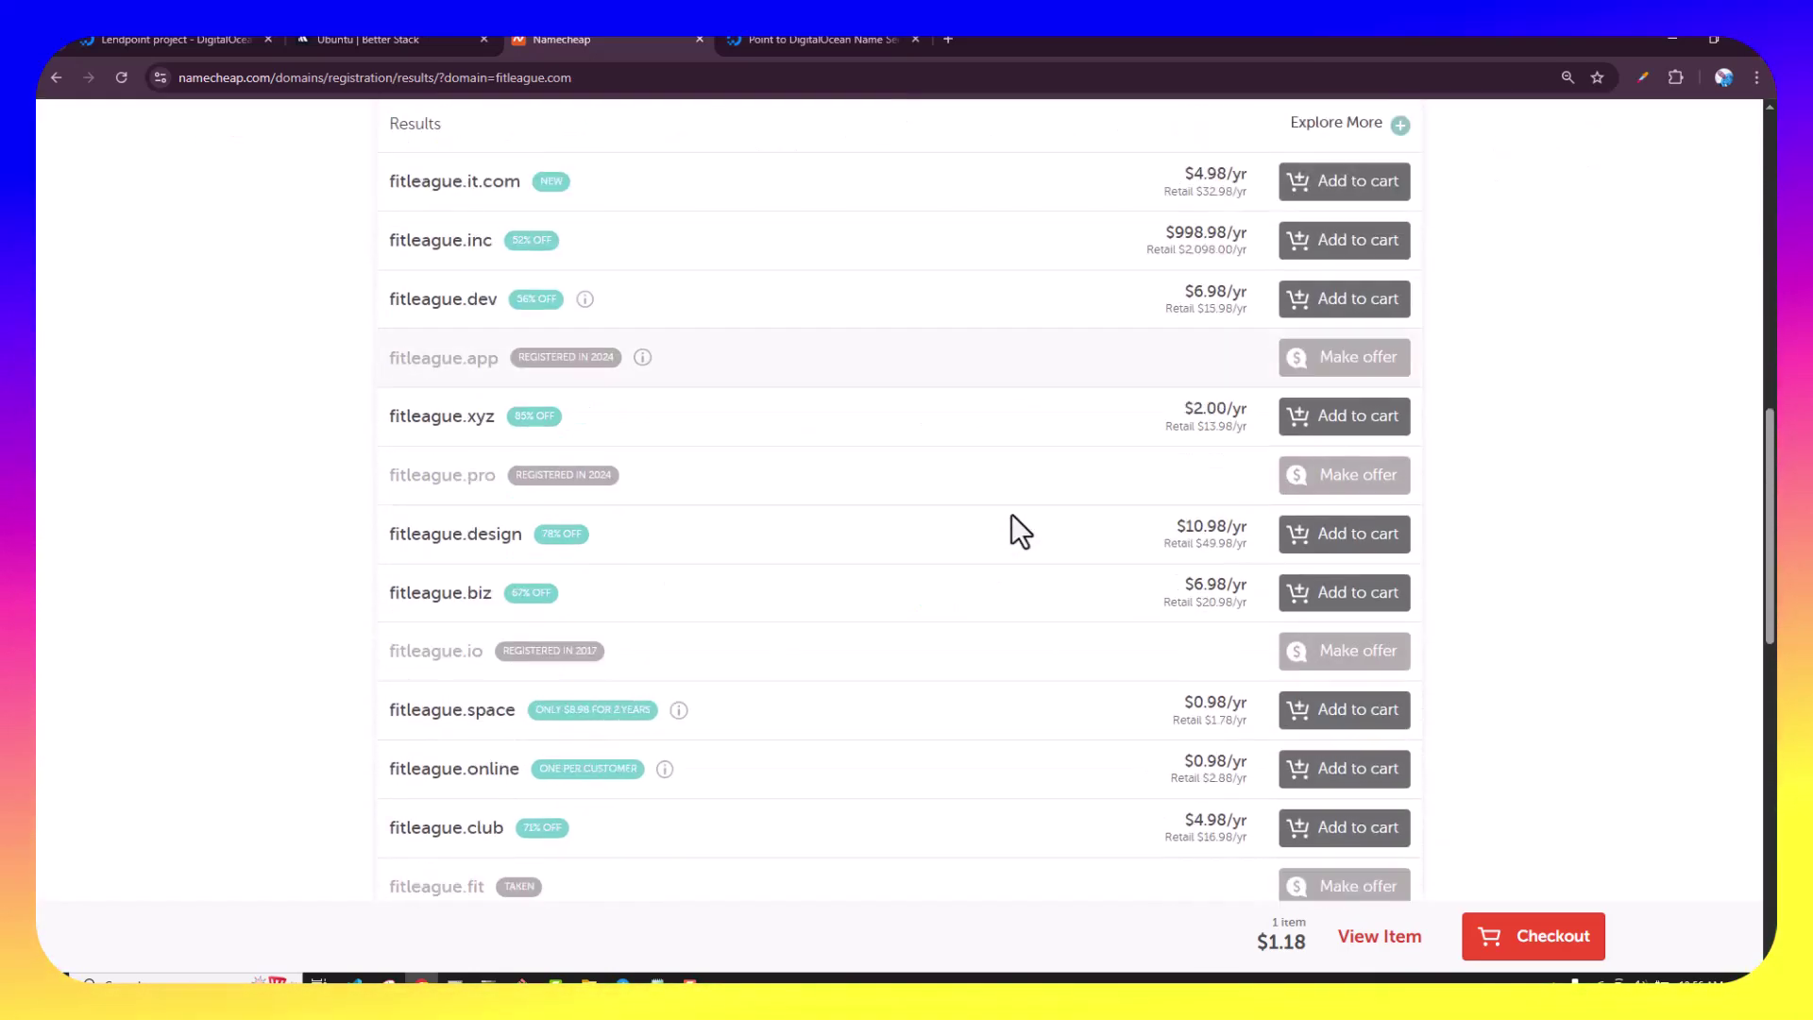
{"action": "left_click", "coordinate": [1540, 945]}
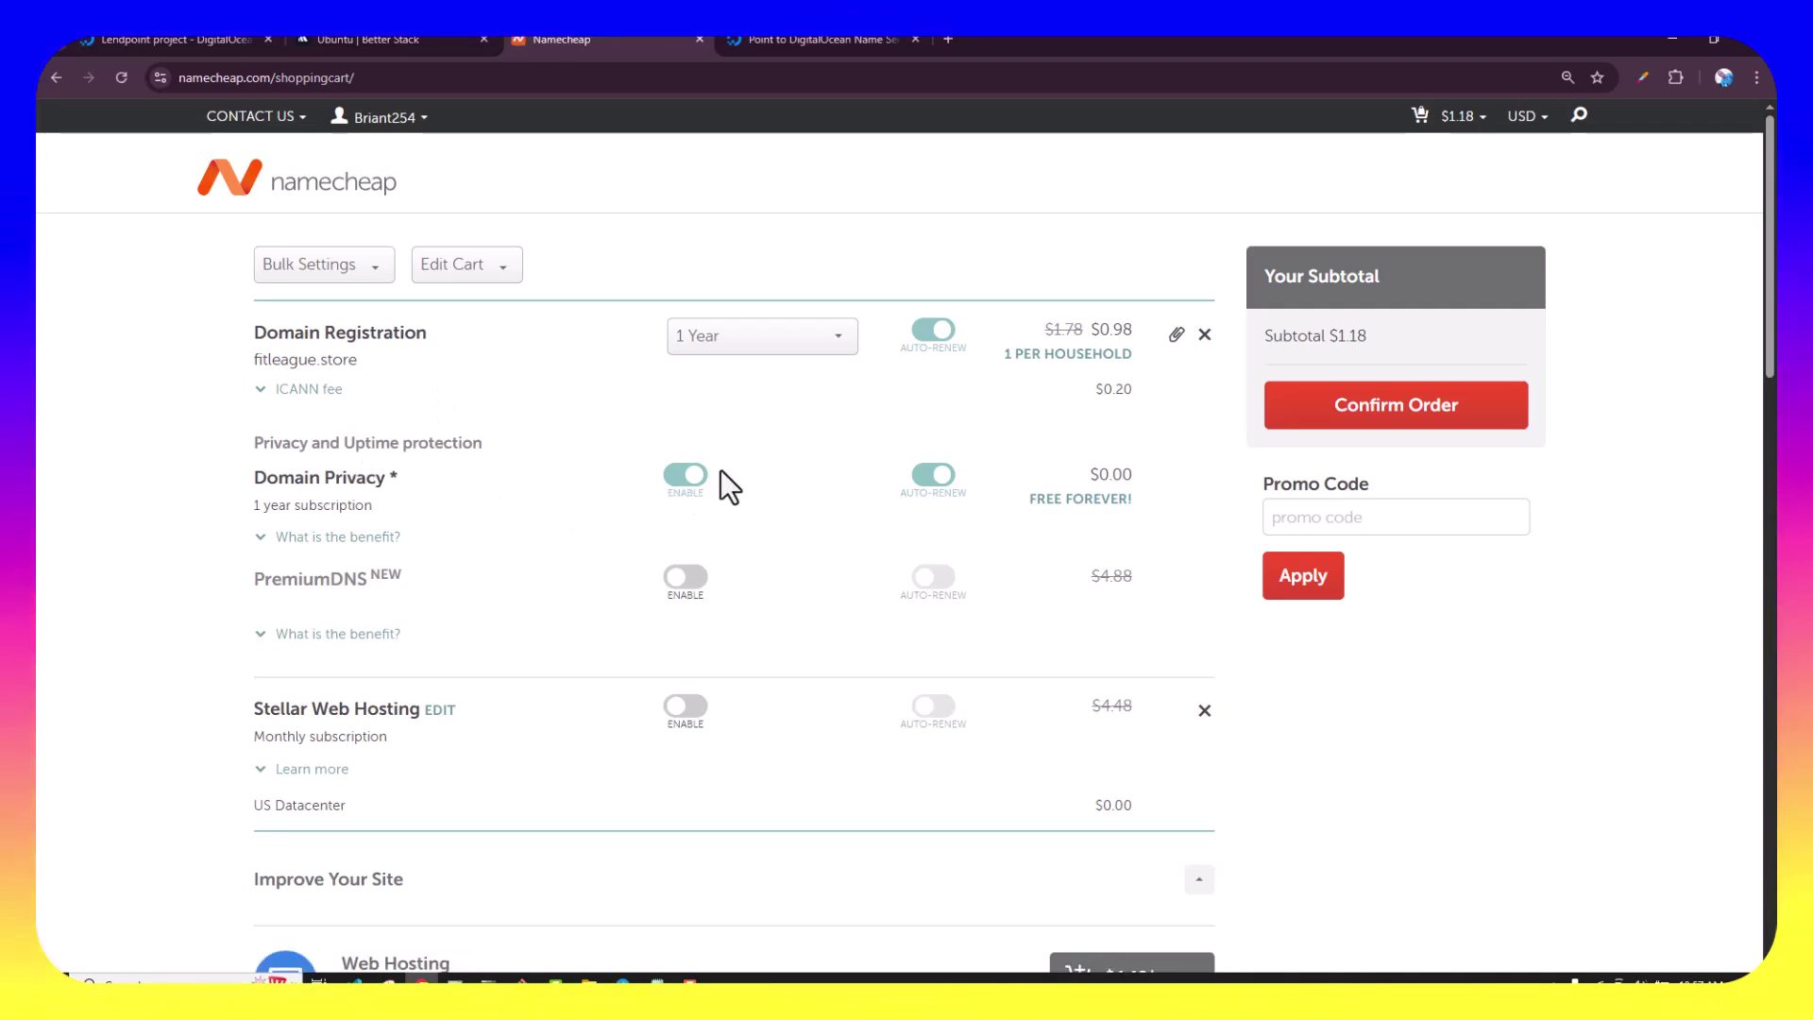
- Review the cart's 1-year fitleague.store registration and privacy options, and confirm the order
{"action": "scroll", "coordinate": [927, 517], "scroll_direction": "down", "scroll_amount": 1}
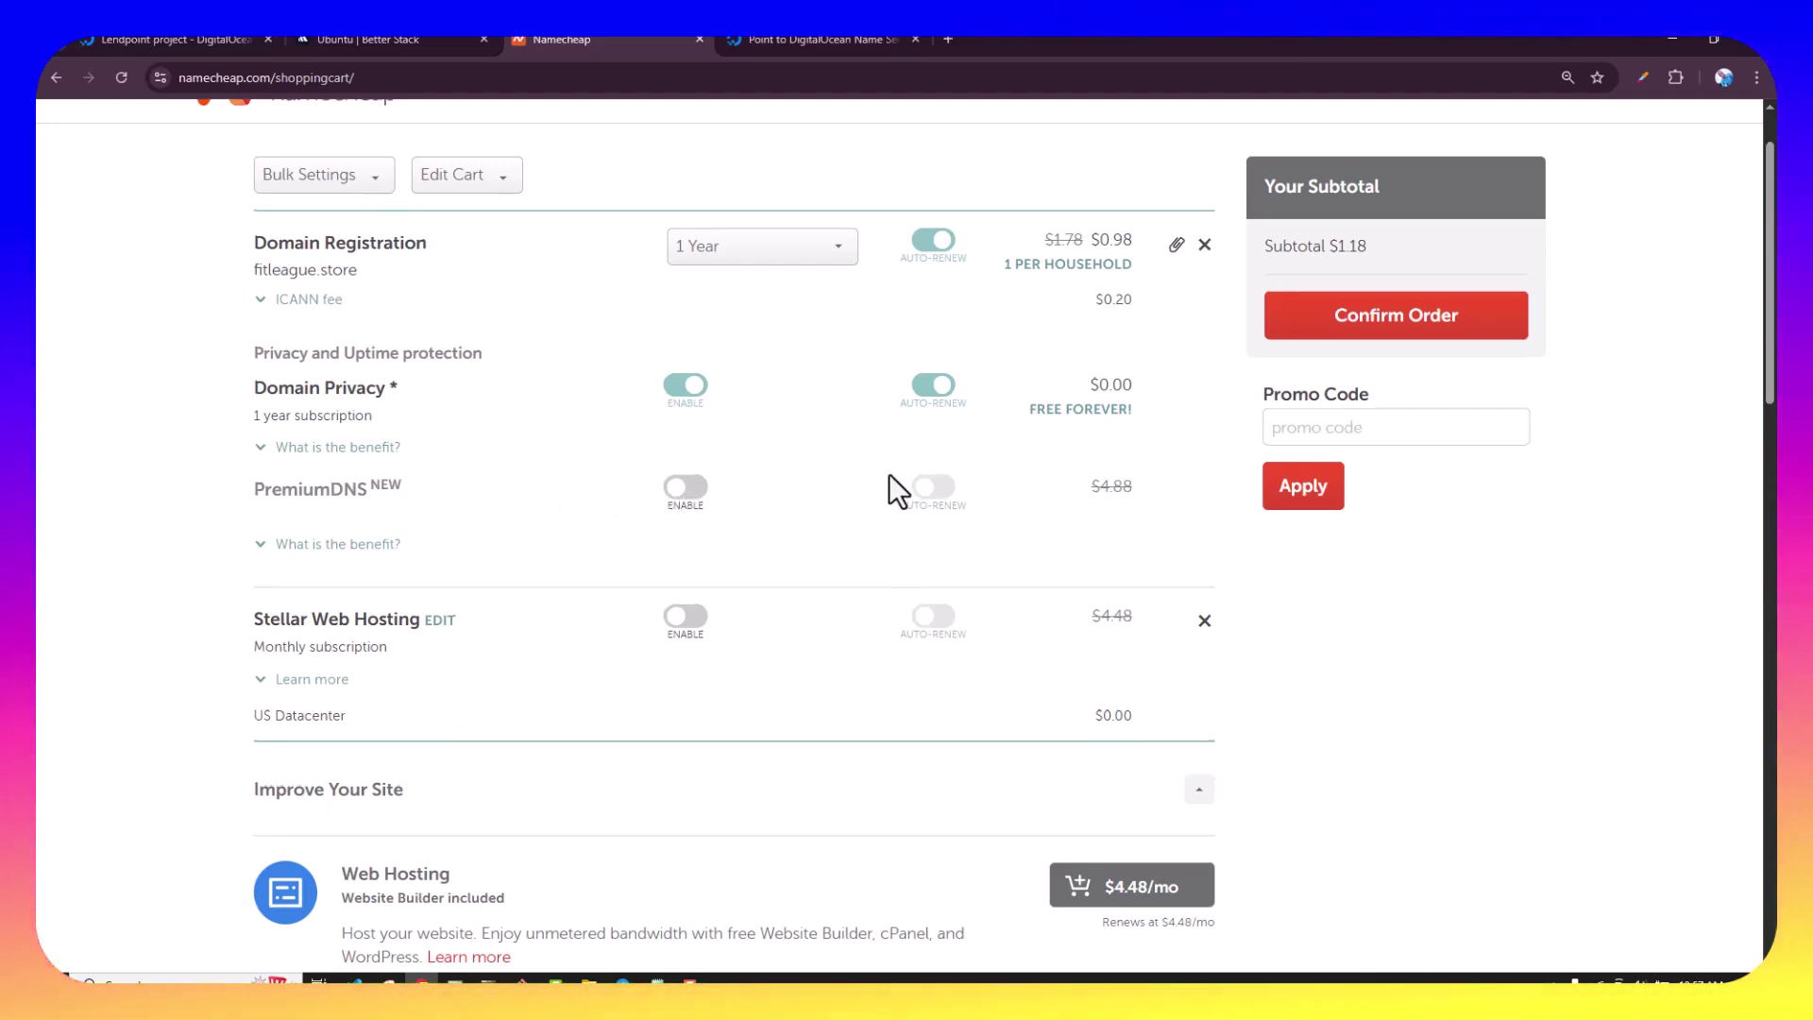
{"action": "scroll", "coordinate": [888, 474], "scroll_direction": "up", "scroll_amount": 1}
{"action": "scroll", "coordinate": [733, 499], "scroll_direction": "down", "scroll_amount": 3}
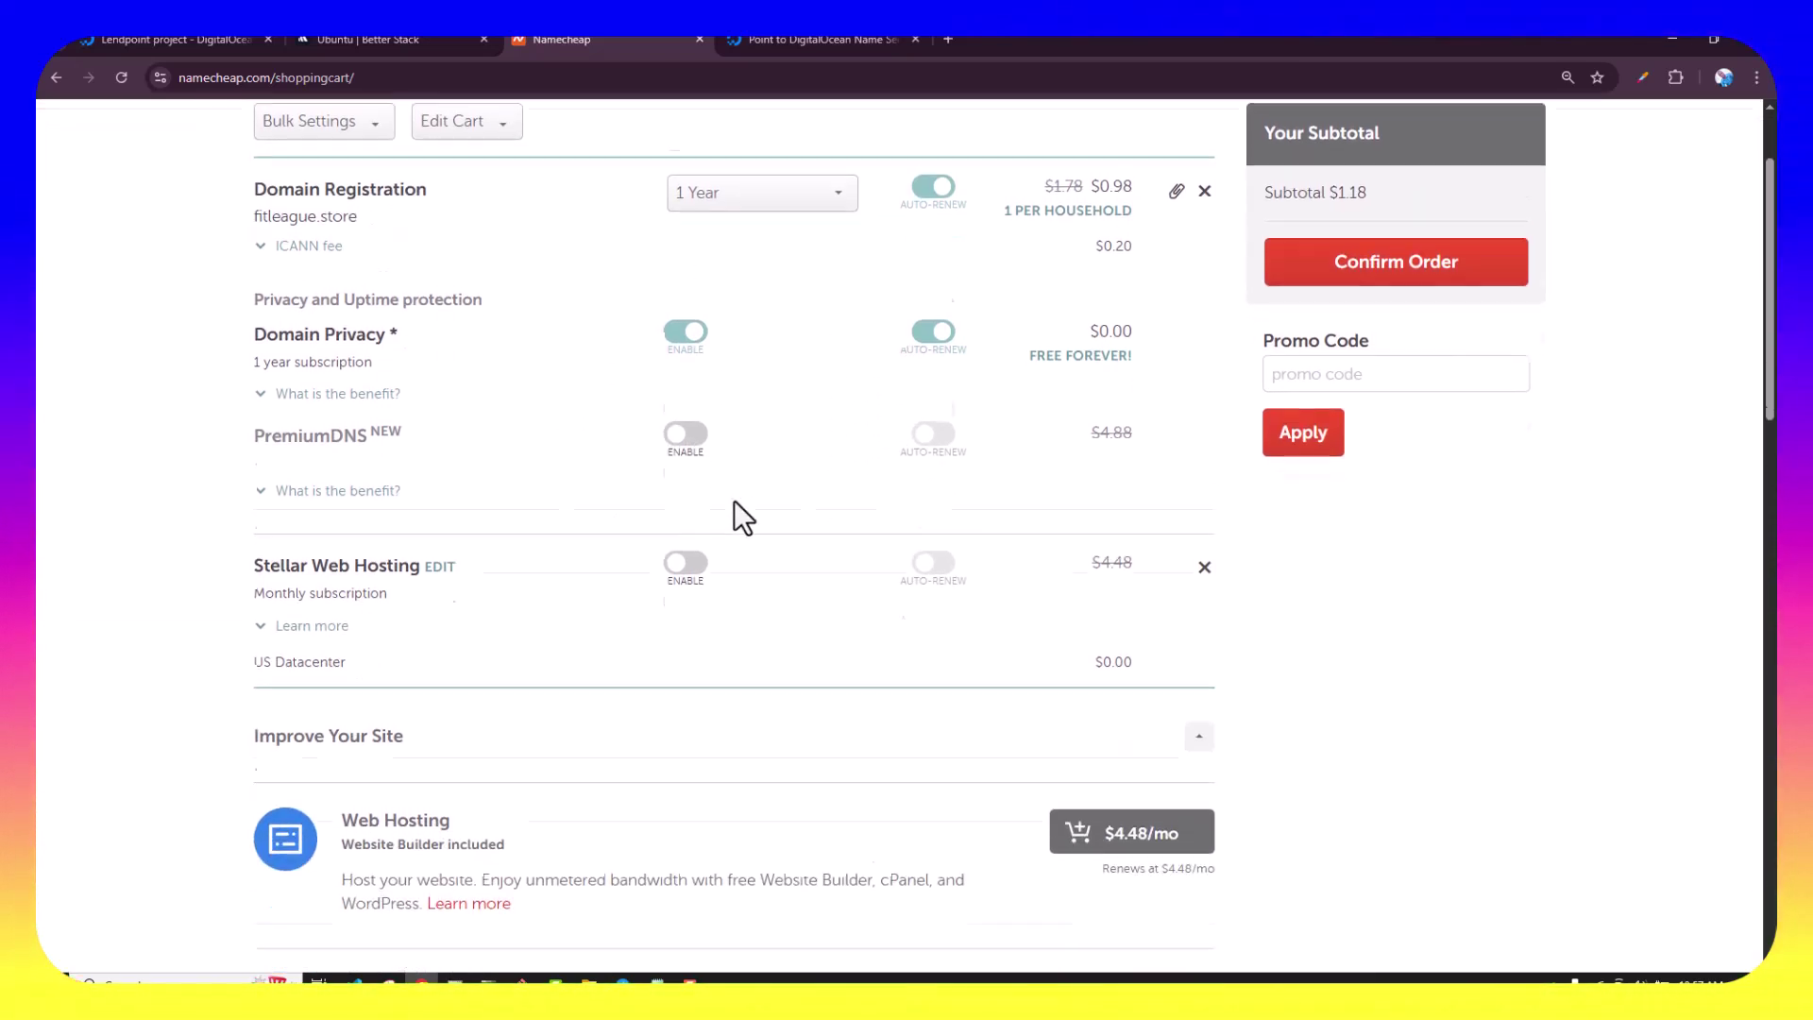
{"action": "scroll", "coordinate": [1186, 501], "scroll_direction": "up", "scroll_amount": 3}
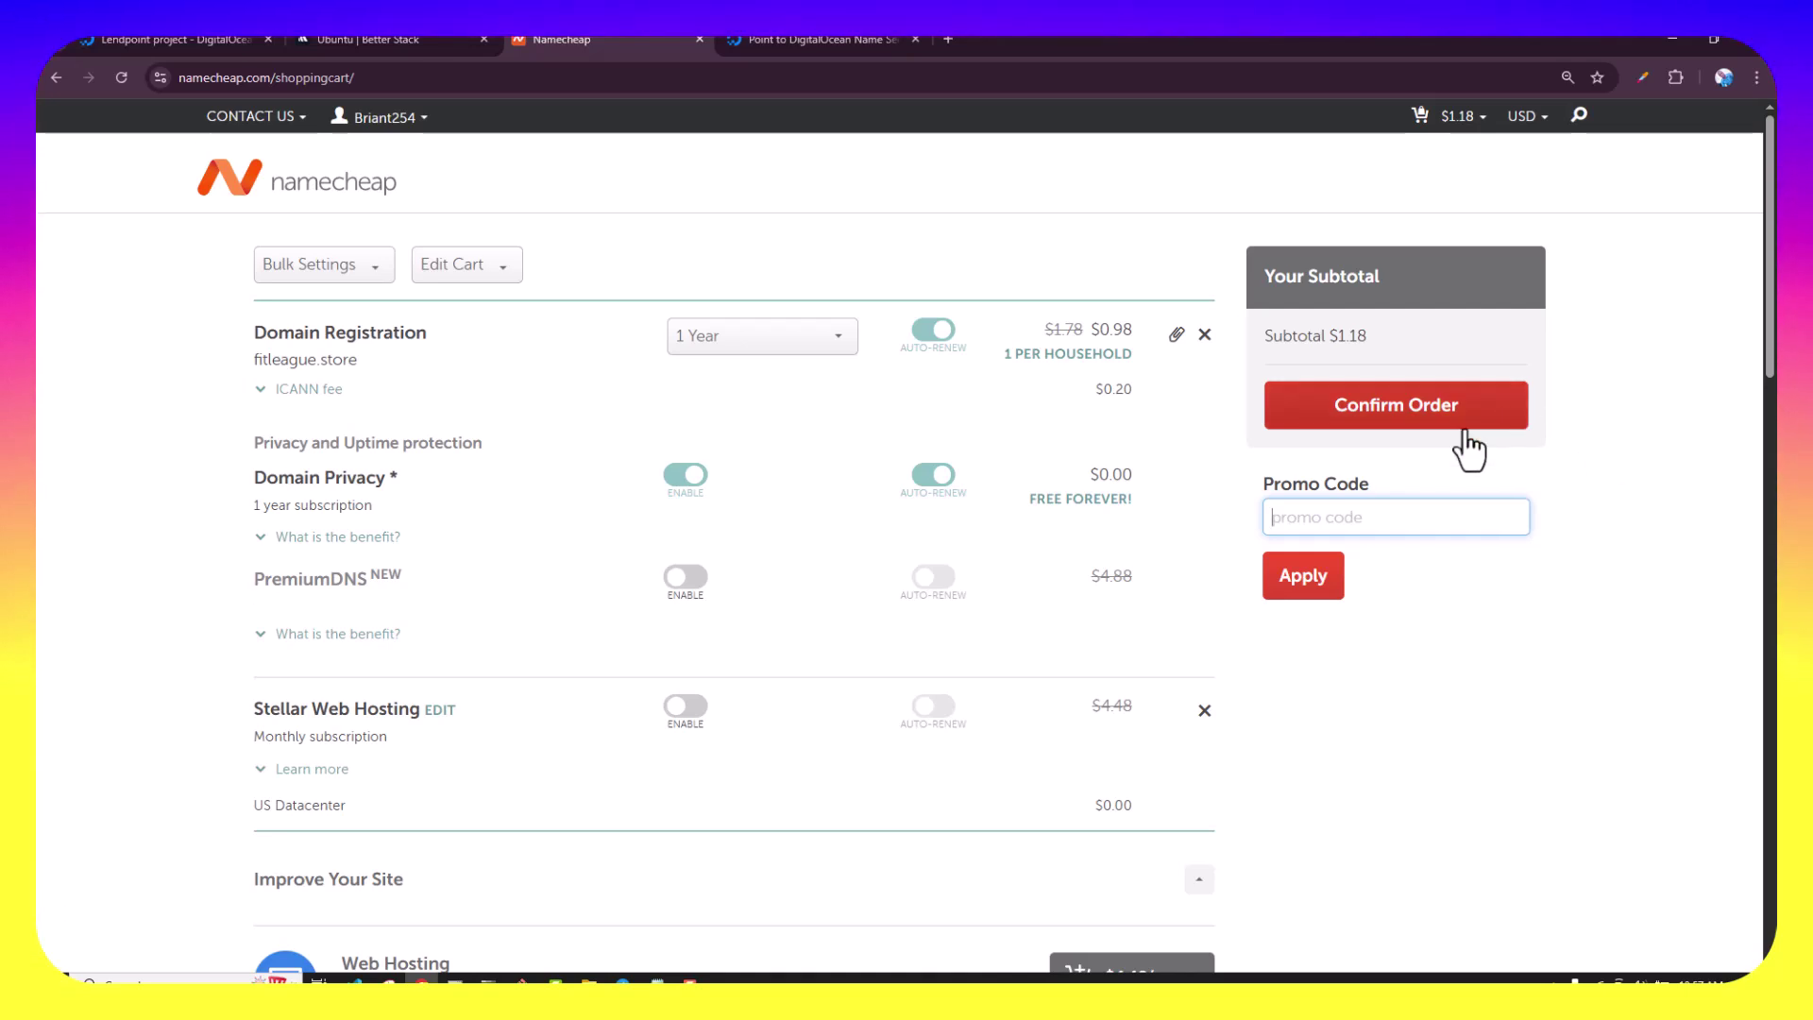
{"action": "left_click", "coordinate": [1435, 416]}
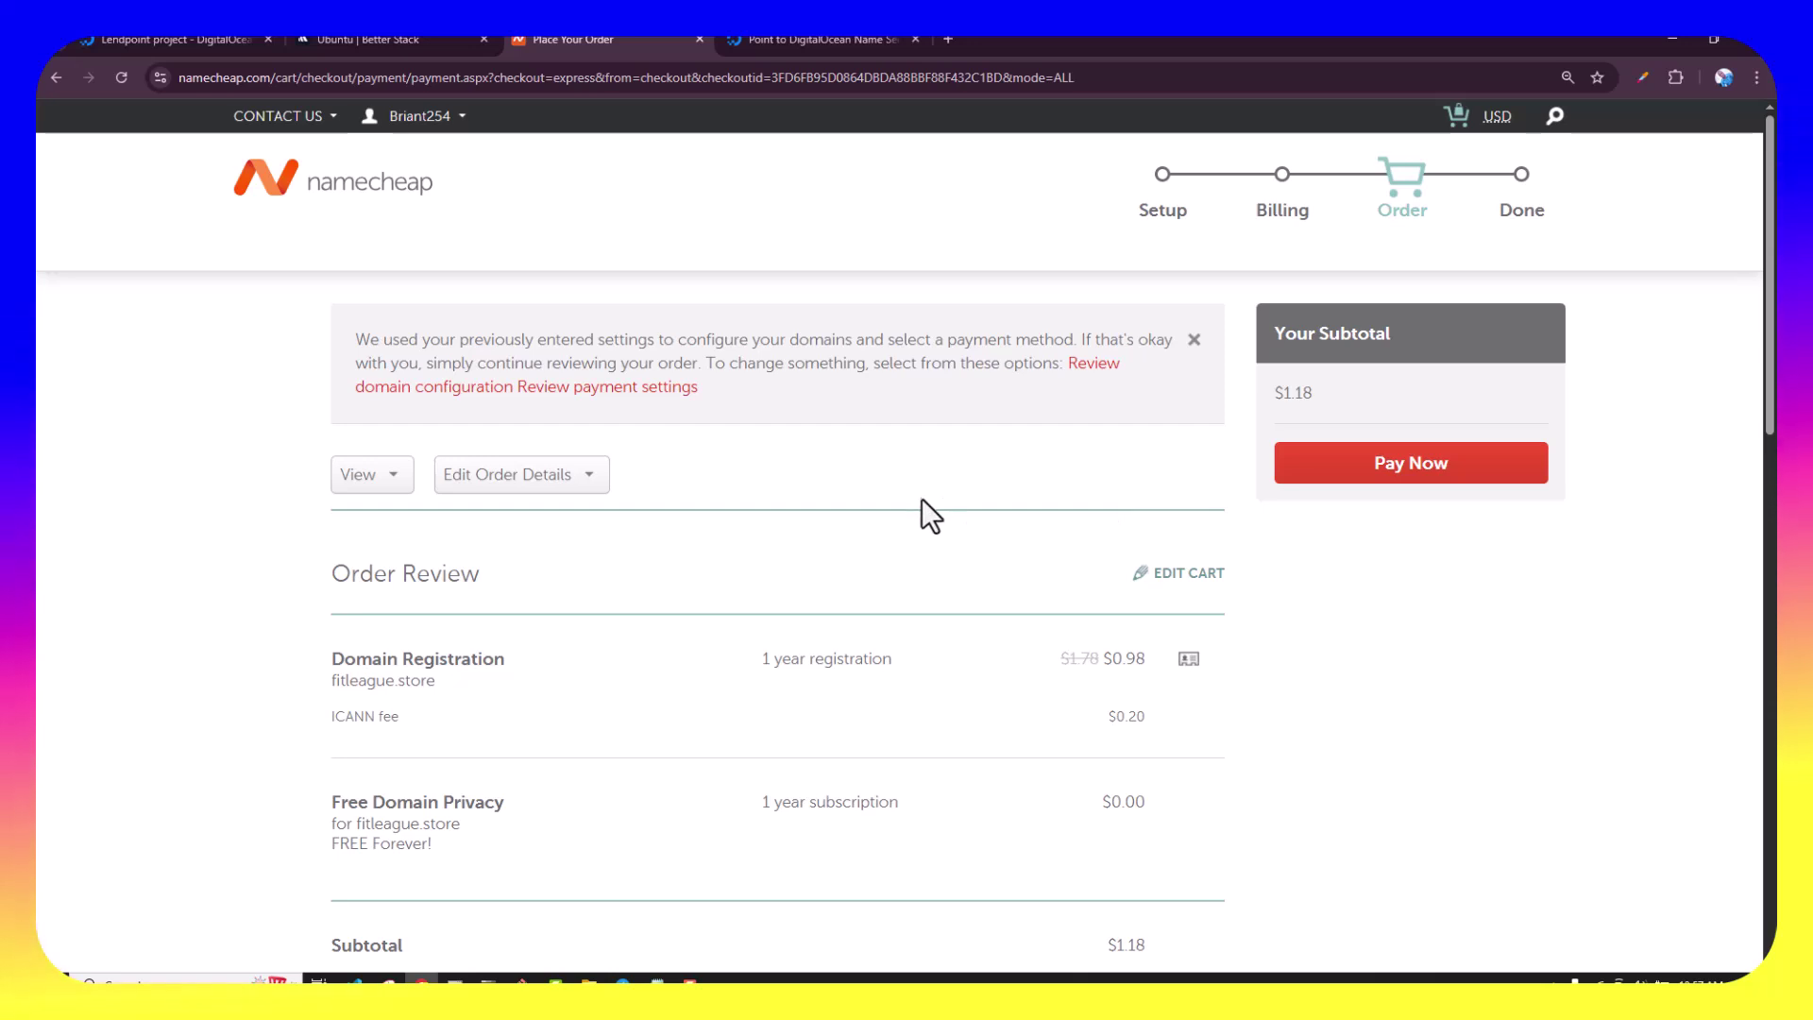
- Check the order review for the fitleague.store registration and free domain privacy, and pay for the order
{"action": "scroll", "coordinate": [937, 502], "scroll_direction": "down", "scroll_amount": 1}
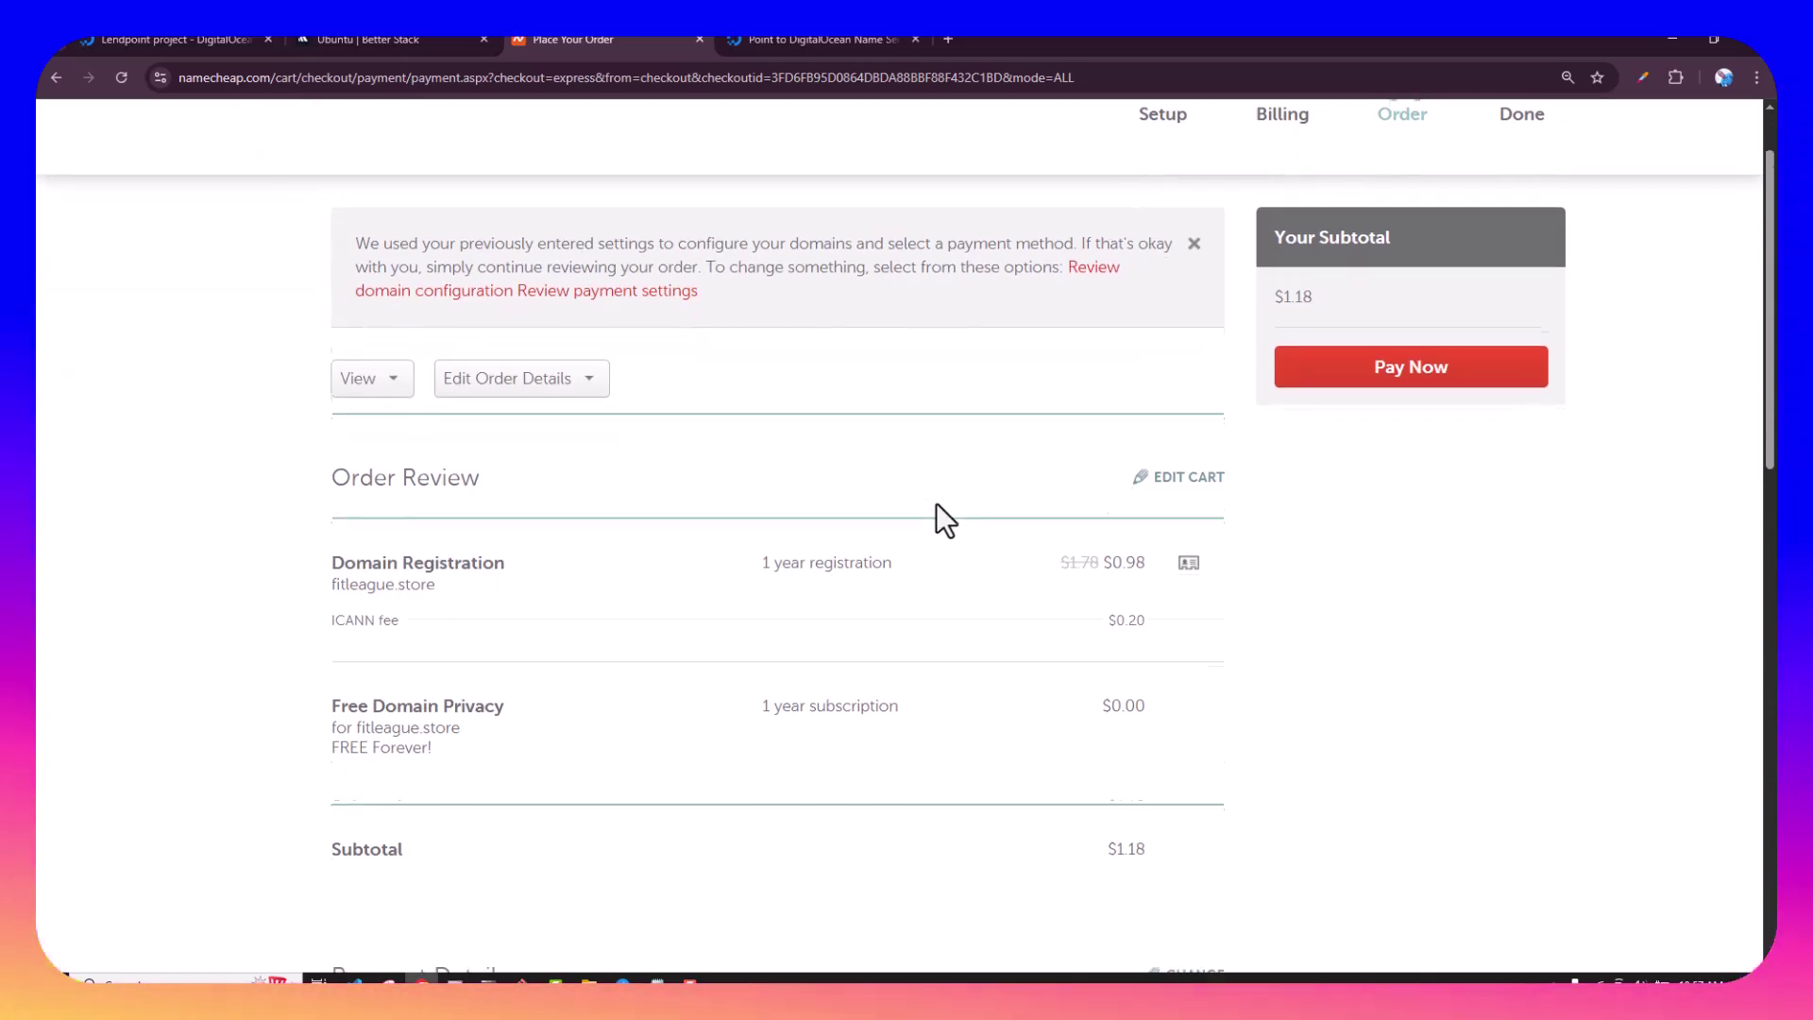
{"action": "scroll", "coordinate": [937, 504], "scroll_direction": "down", "scroll_amount": 1}
{"action": "scroll", "coordinate": [948, 506], "scroll_direction": "up", "scroll_amount": 2}
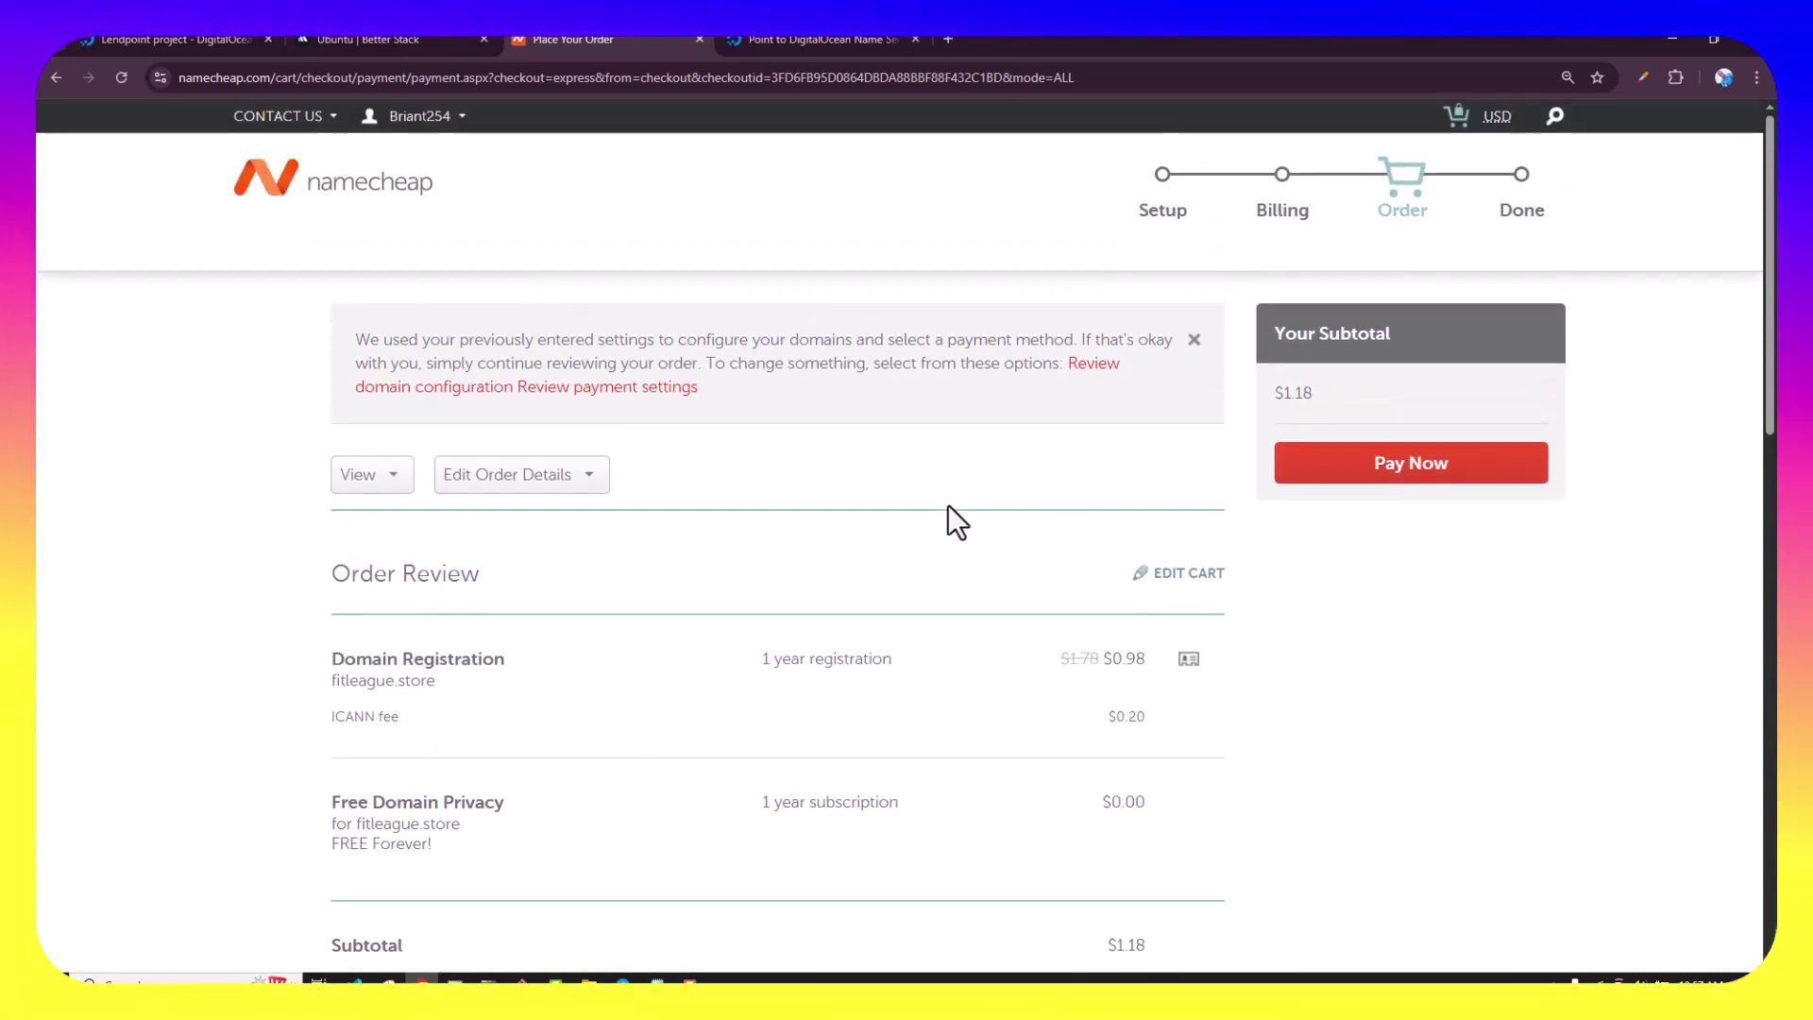
{"action": "scroll", "coordinate": [948, 520], "scroll_direction": "down", "scroll_amount": 1}
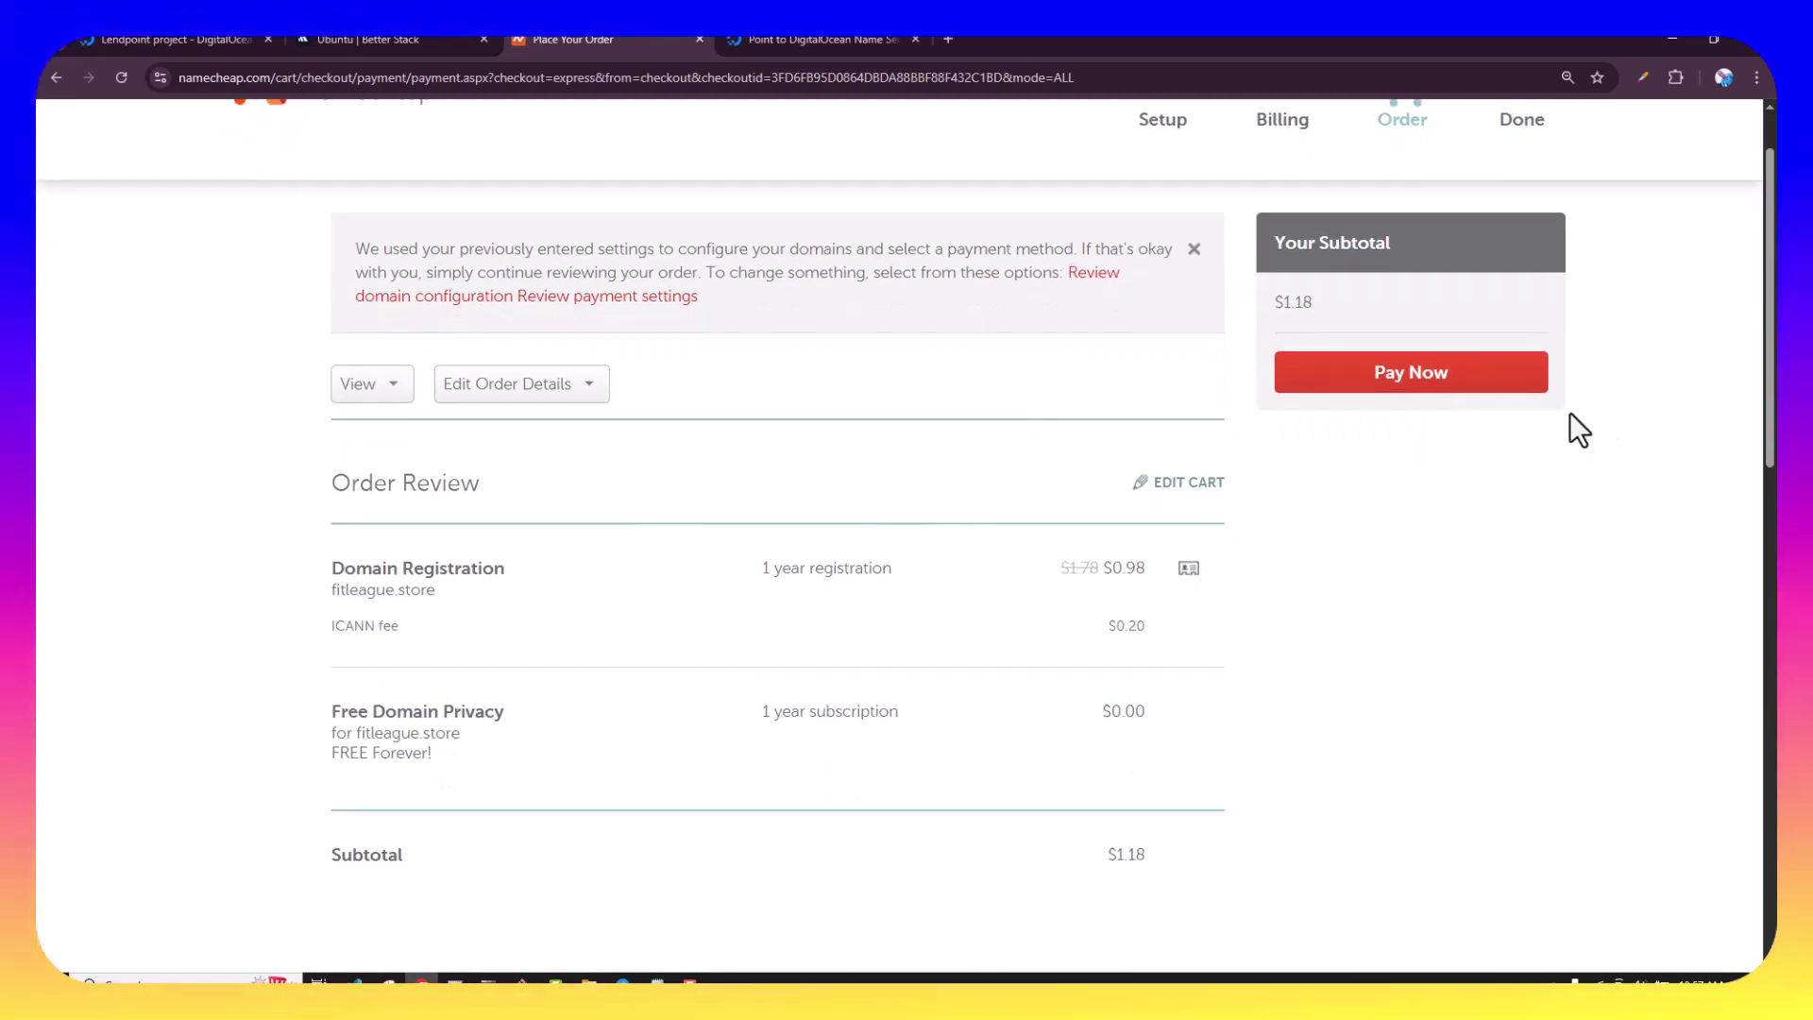
{"action": "left_click", "coordinate": [1451, 376]}
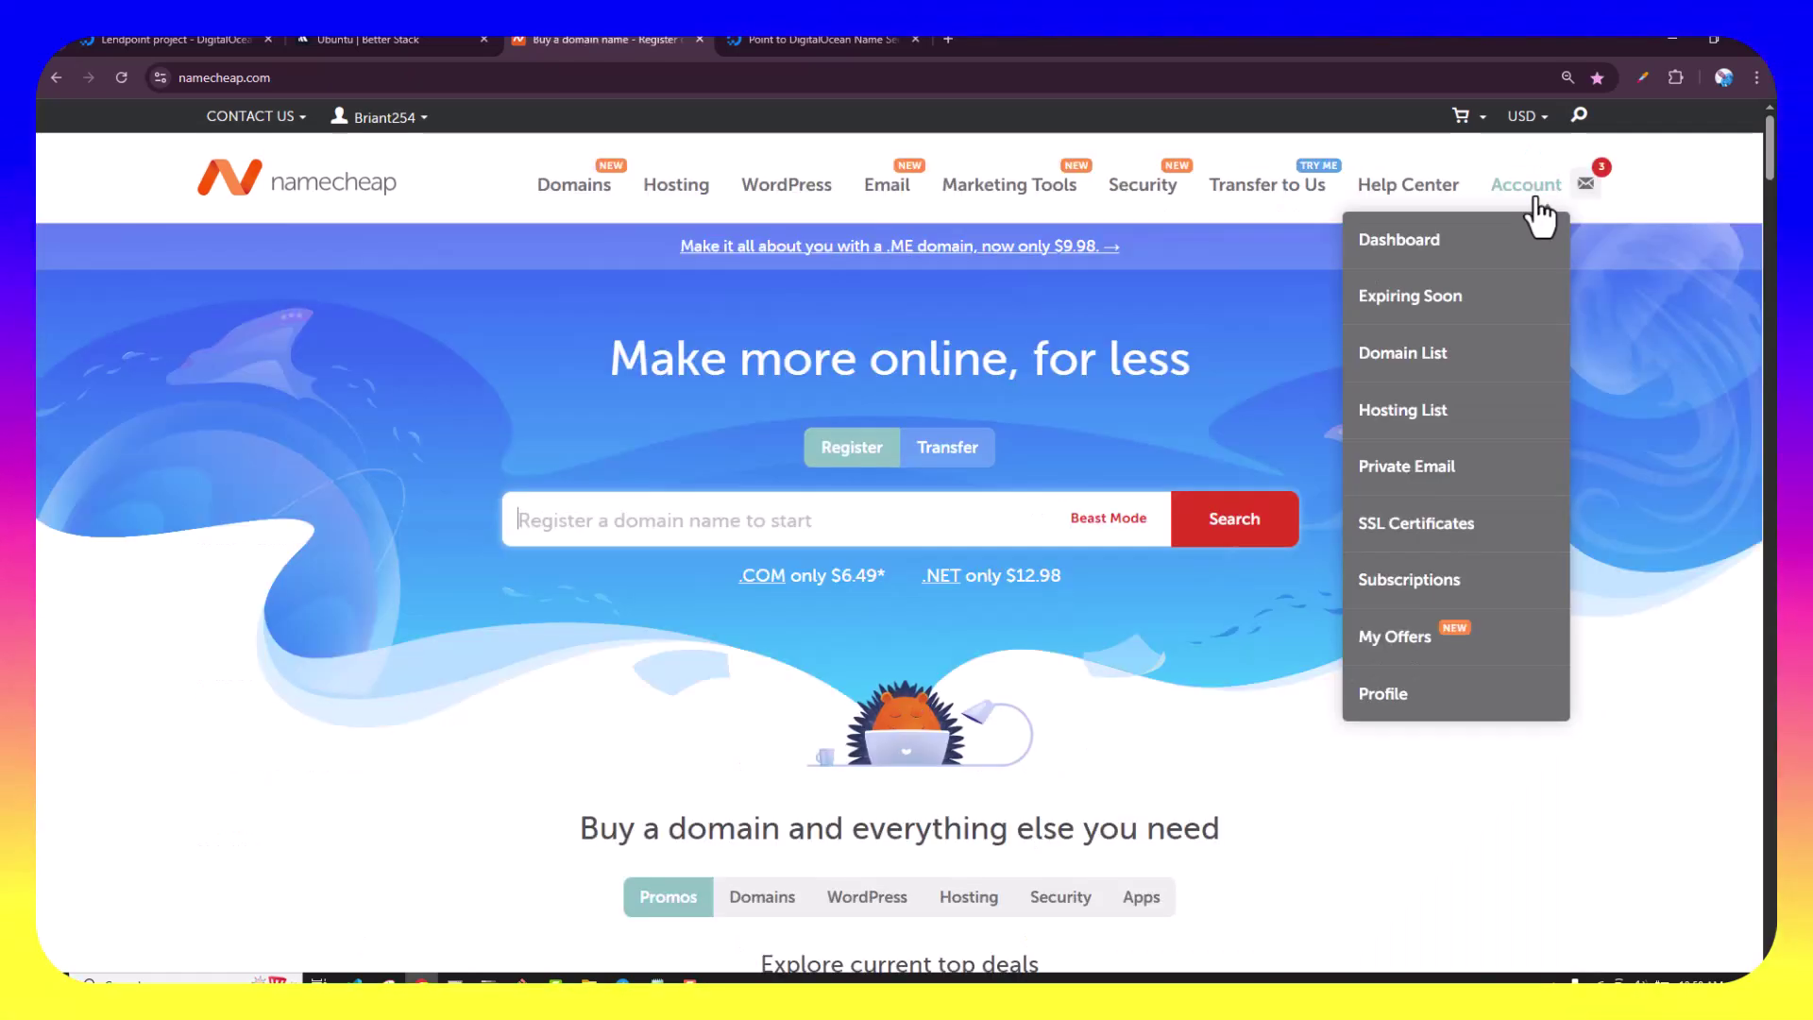
- Go to the account dashboard and open the management page of the fitleague.store domain
{"action": "left_click", "coordinate": [1443, 244]}
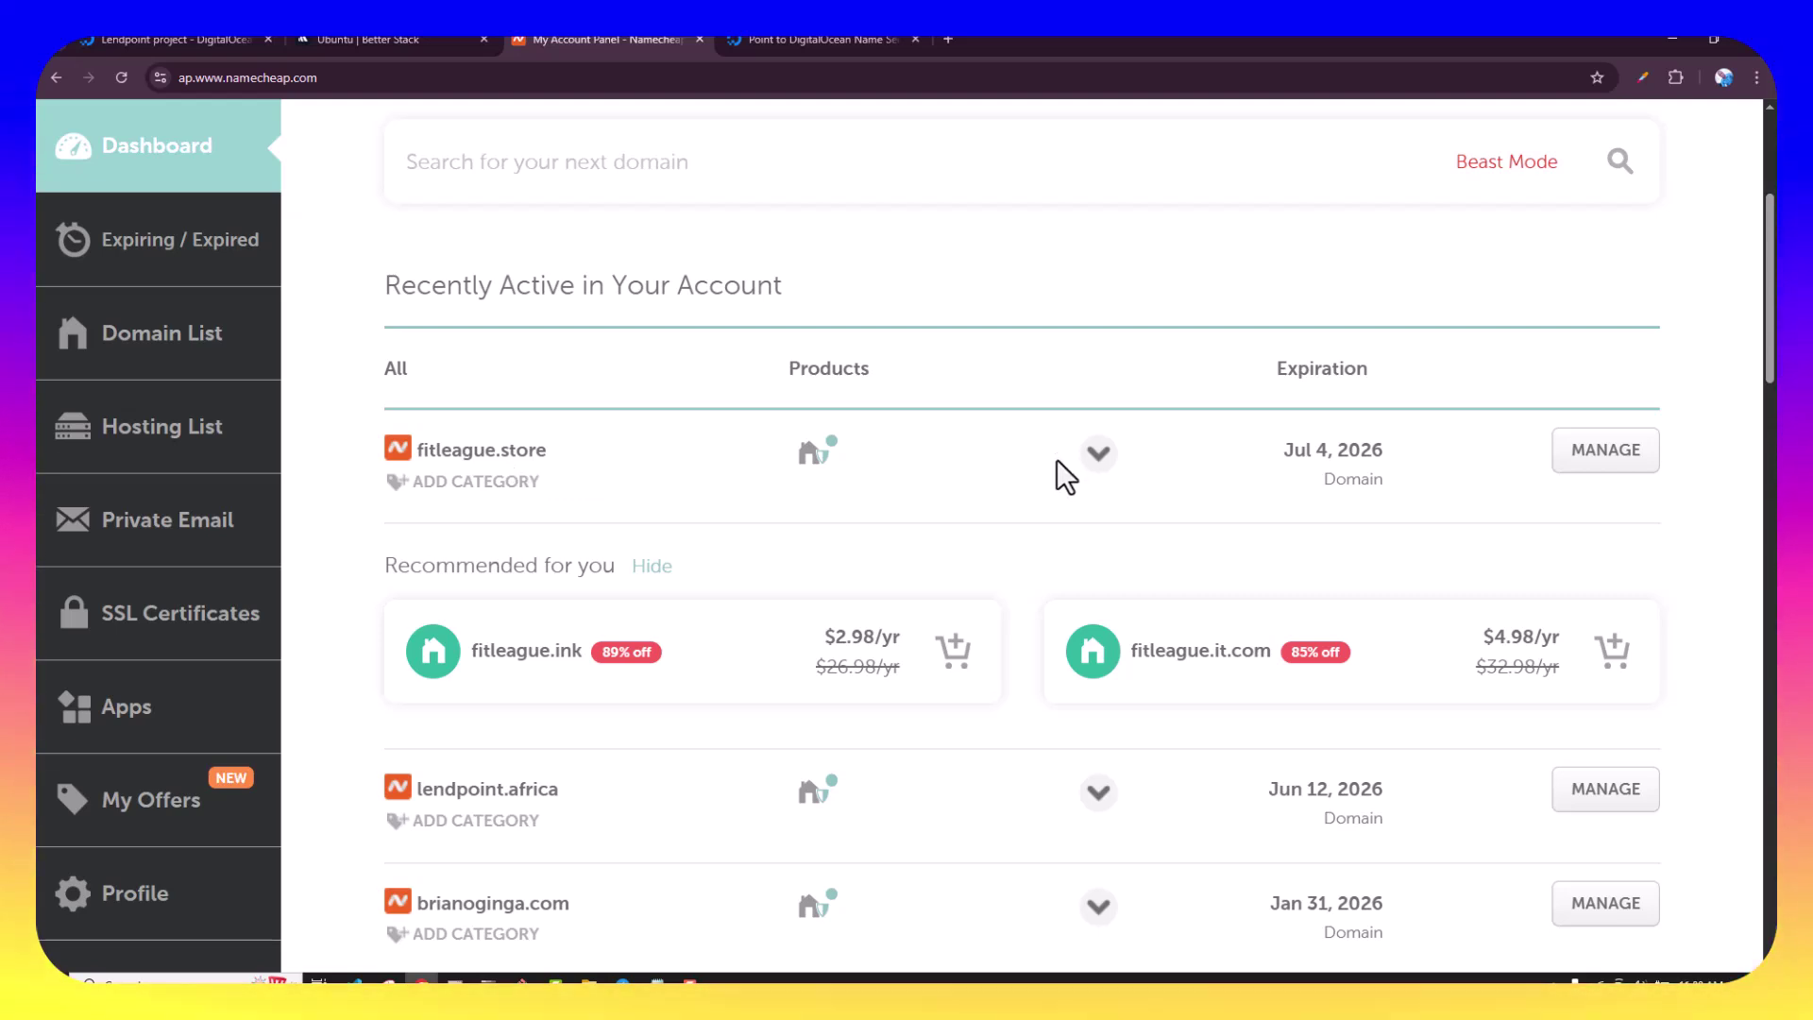
{"action": "left_click", "coordinate": [1605, 450]}
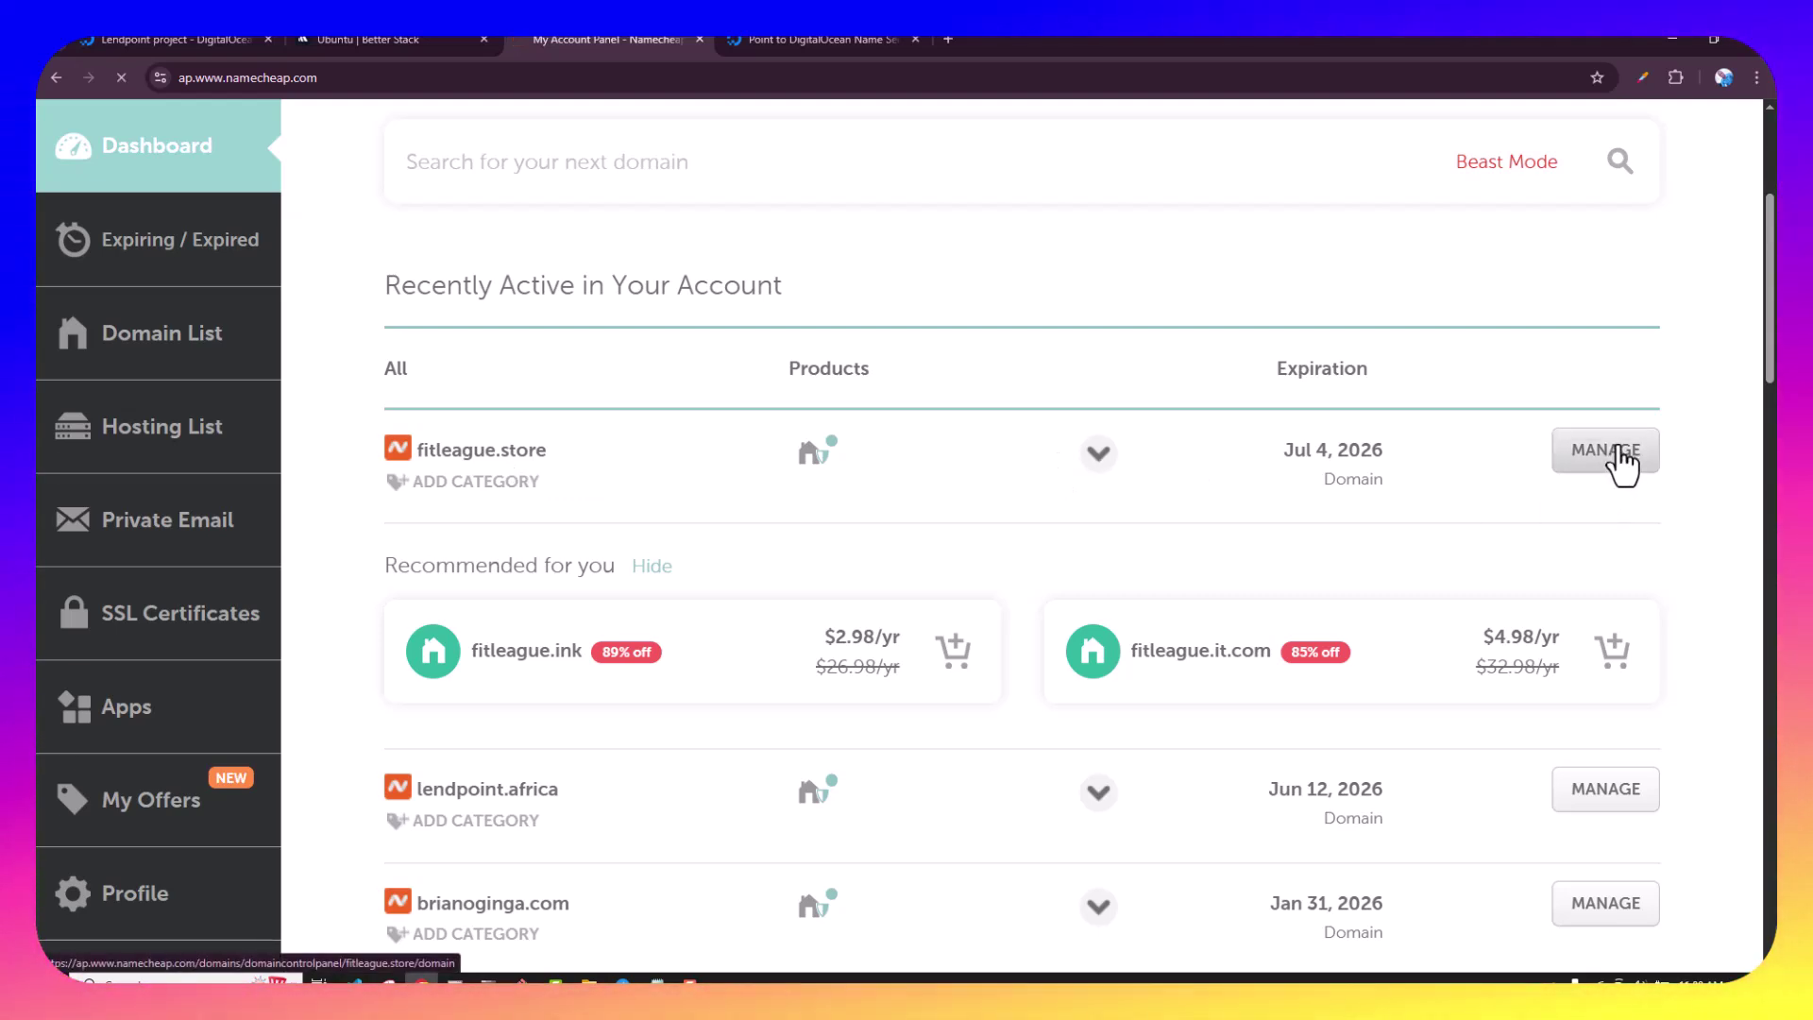
- Switch the nameservers option of fitleague.store to Custom DNS
{"action": "scroll", "coordinate": [827, 494], "scroll_direction": "down", "scroll_amount": 5}
{"action": "scroll", "coordinate": [841, 489], "scroll_direction": "down", "scroll_amount": 1}
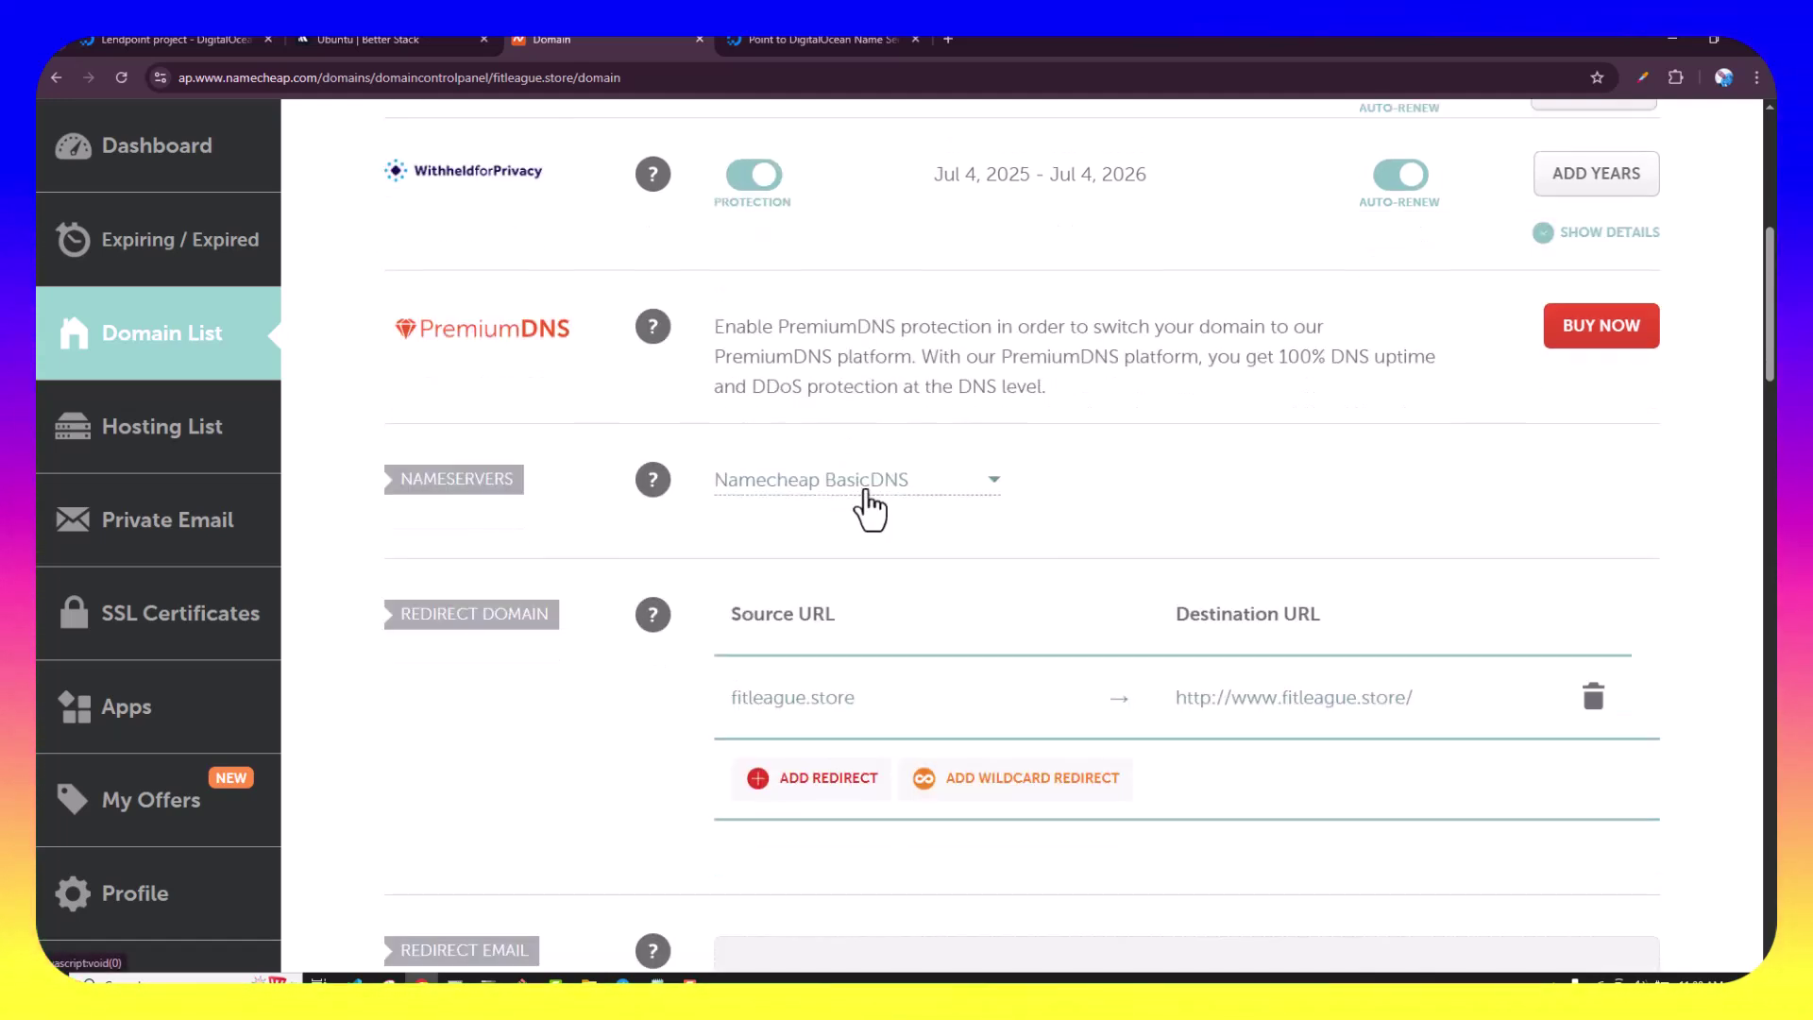
{"action": "left_click", "coordinate": [874, 479]}
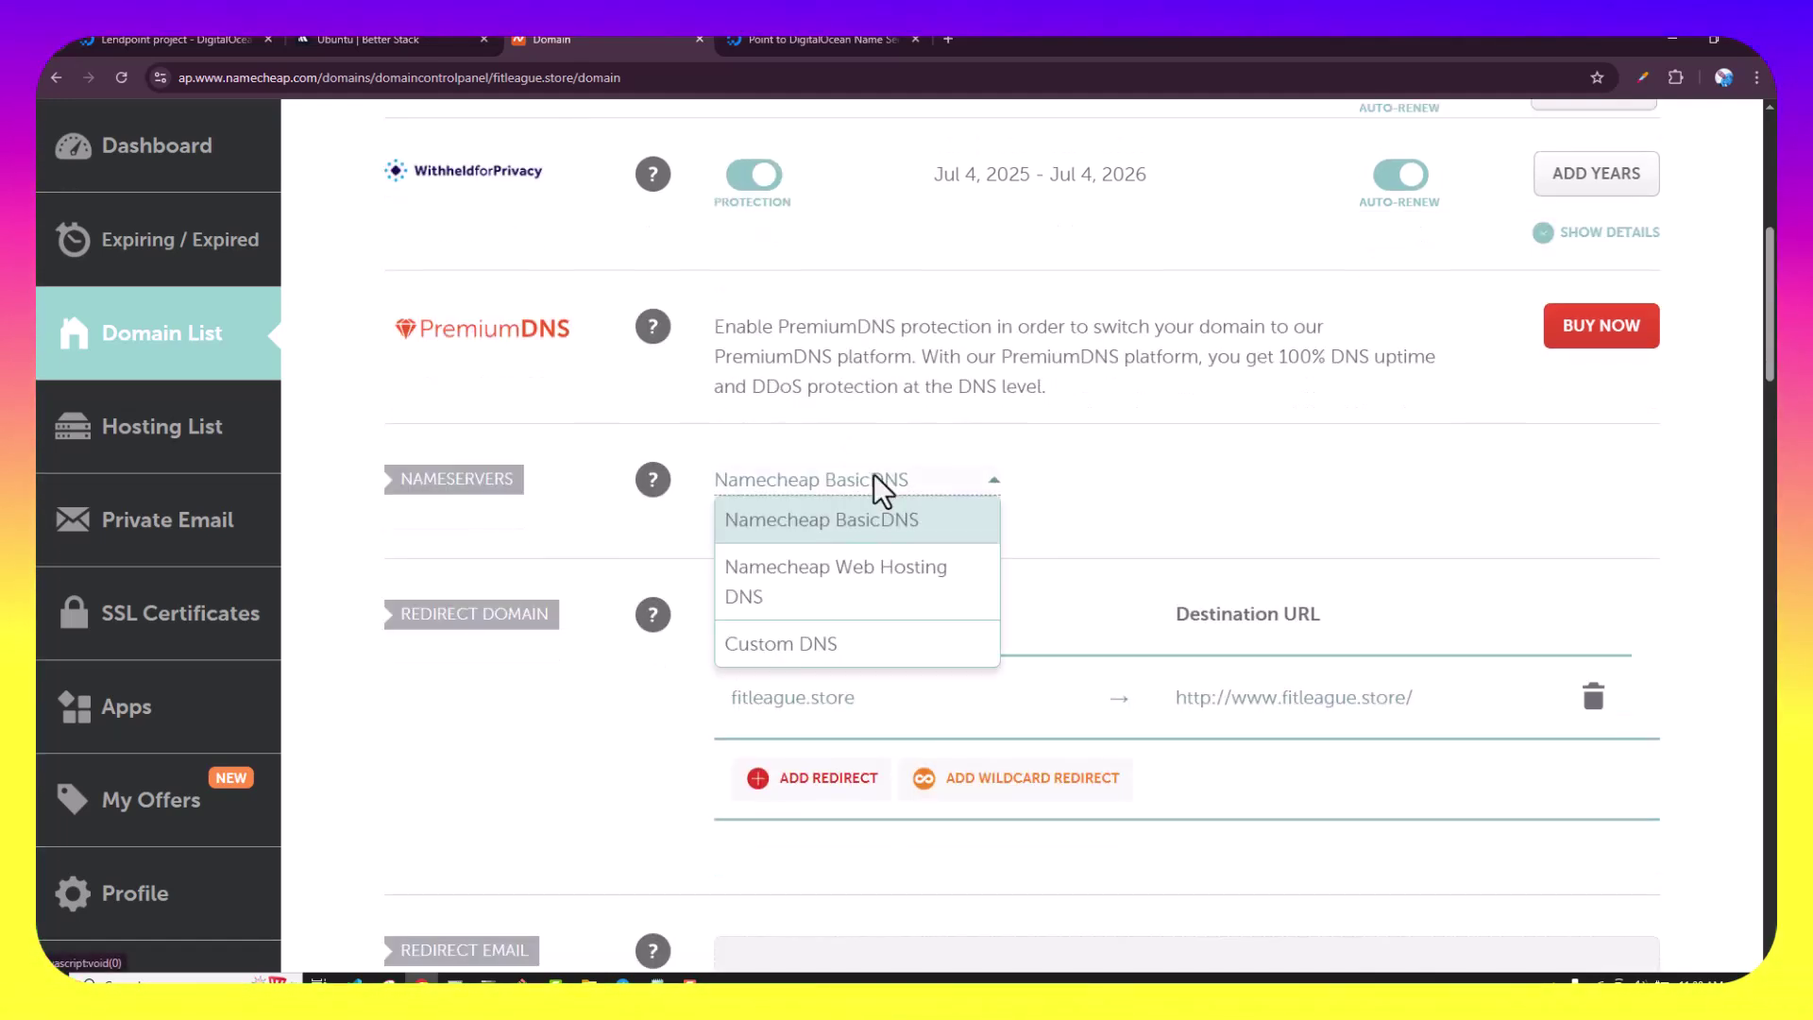
{"action": "left_click", "coordinate": [805, 646]}
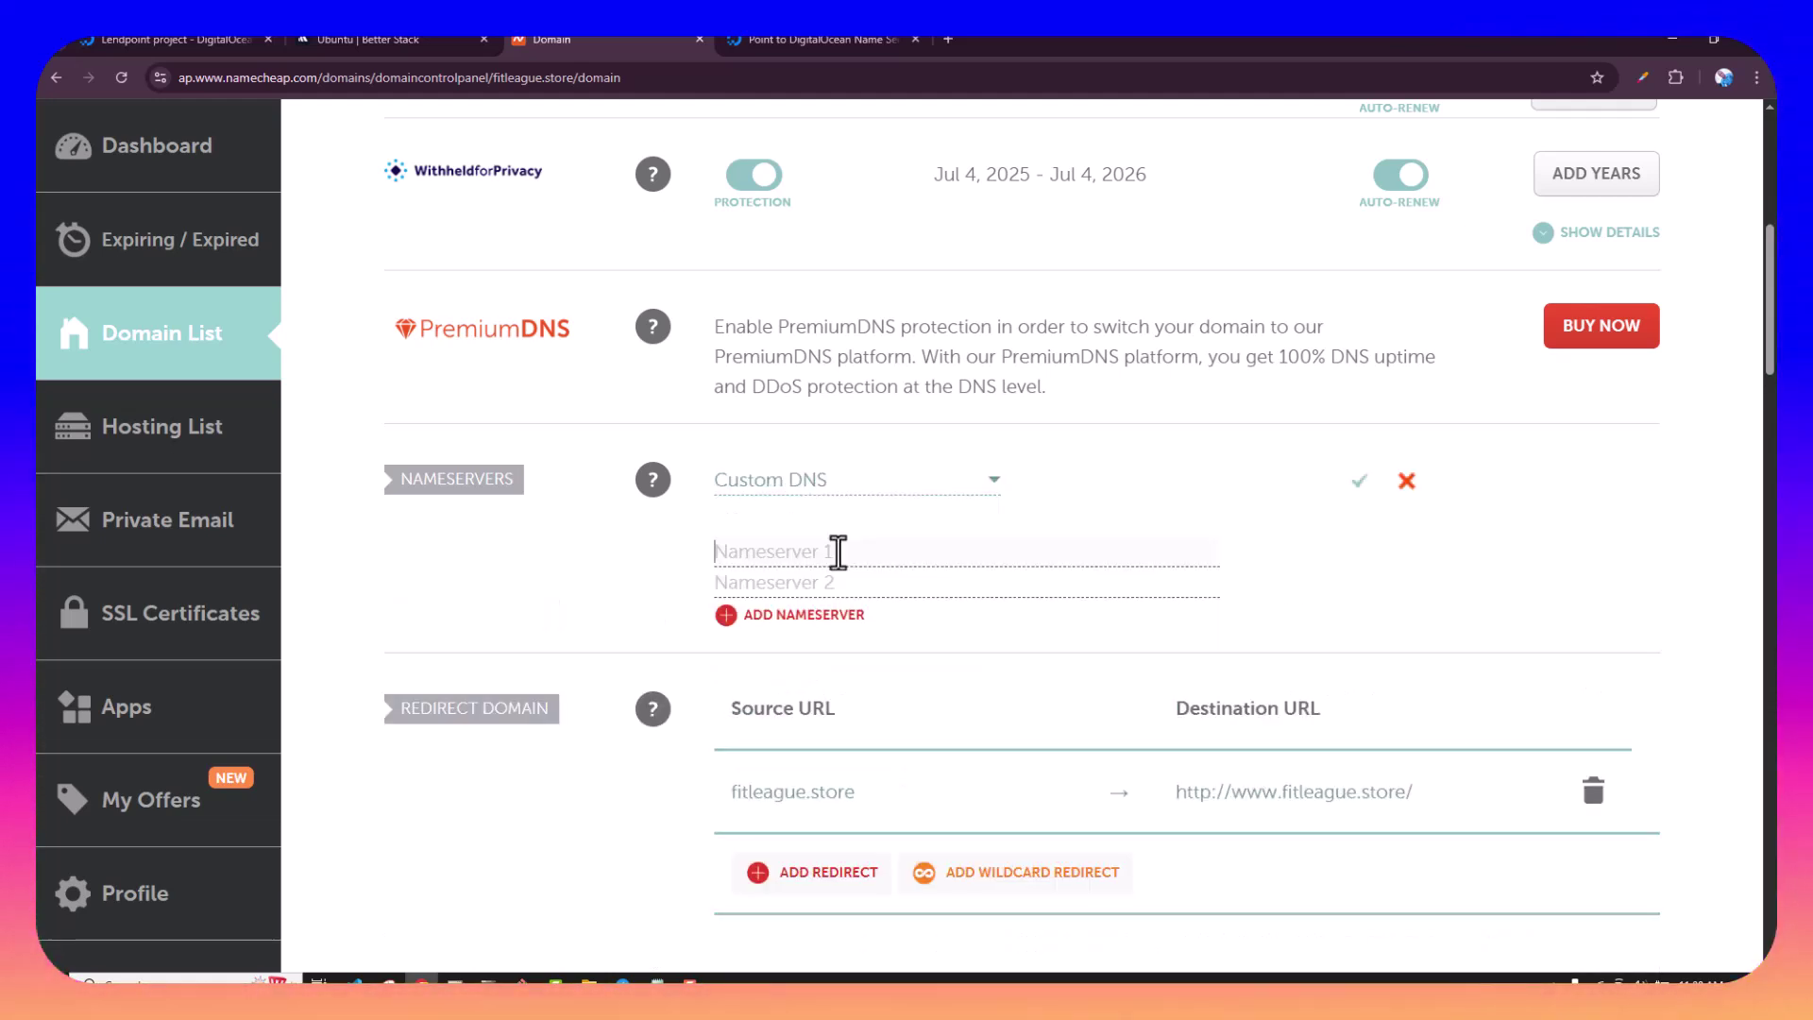
- Copy ns1.digitalocean.com from the DigitalOcean name server documentation and enter it as the first nameserver of fitleague.store
{"action": "left_click", "coordinate": [838, 553]}
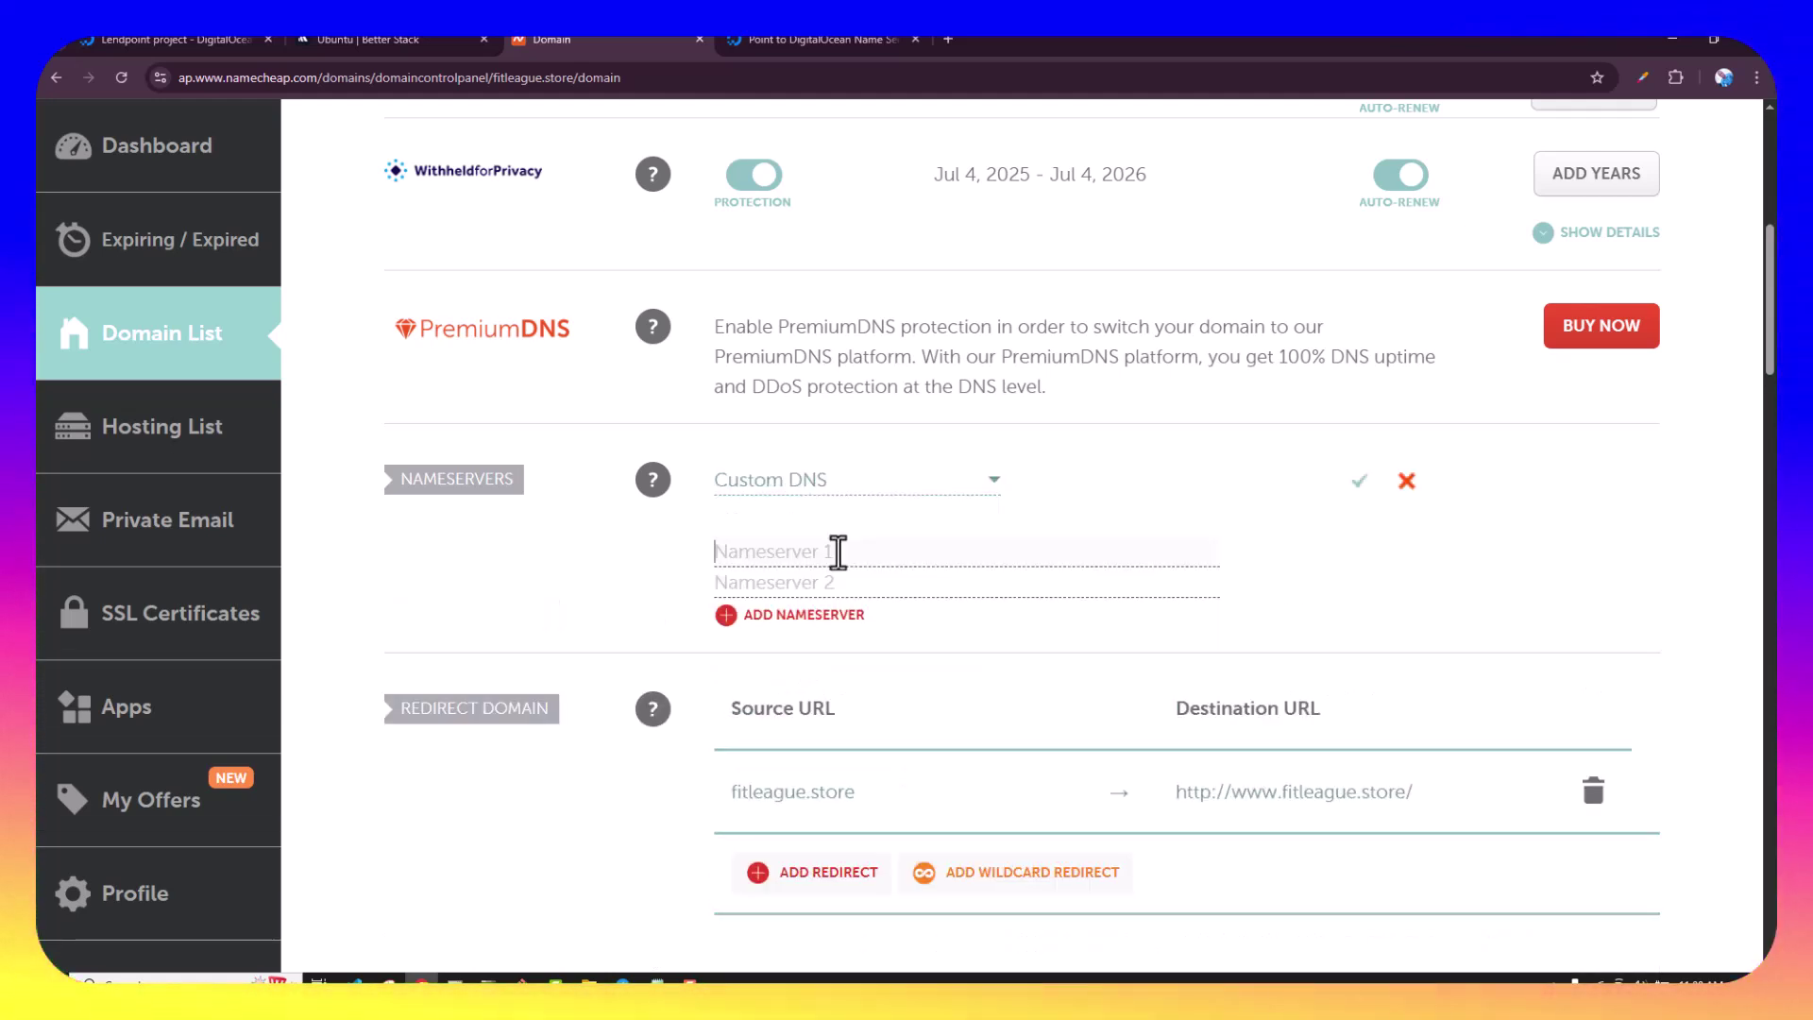
{"action": "left_click", "coordinate": [790, 40]}
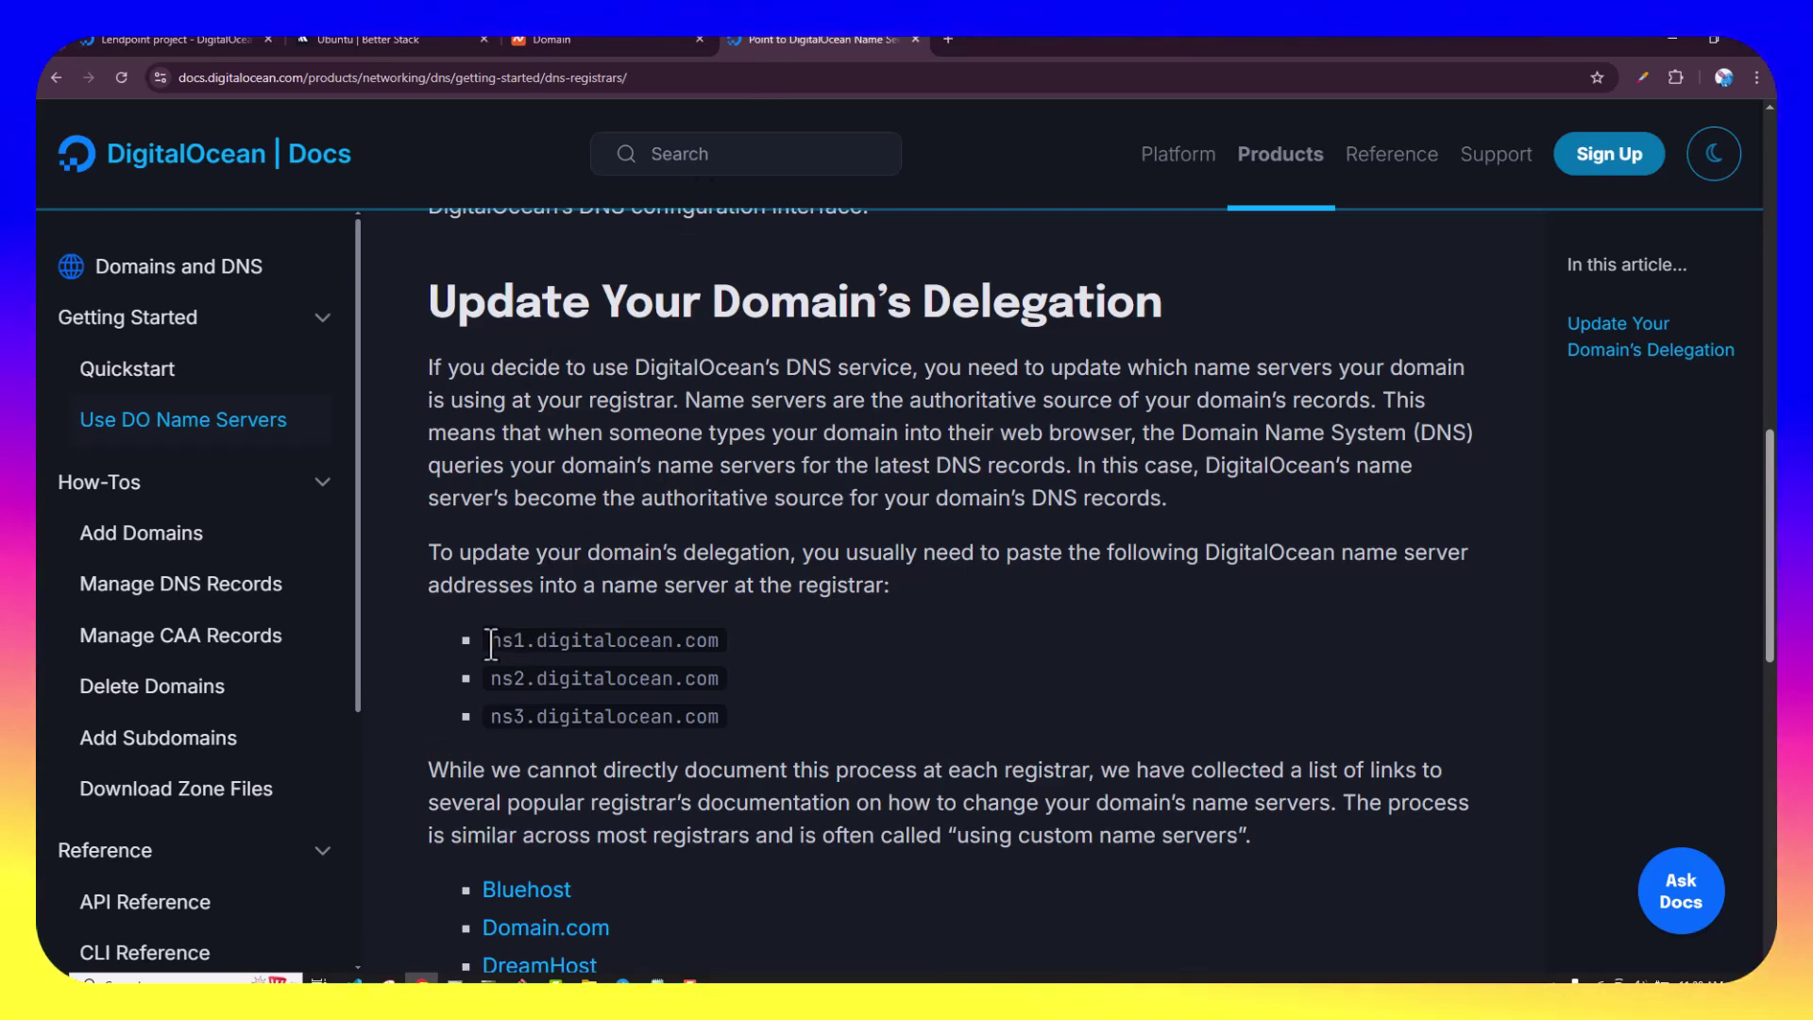
{"action": "left_click_drag", "start_coordinate": [625, 647], "coordinate": [734, 644]}
{"action": "key", "text": "ctrl+c"}
{"action": "right_click", "coordinate": [688, 661]}
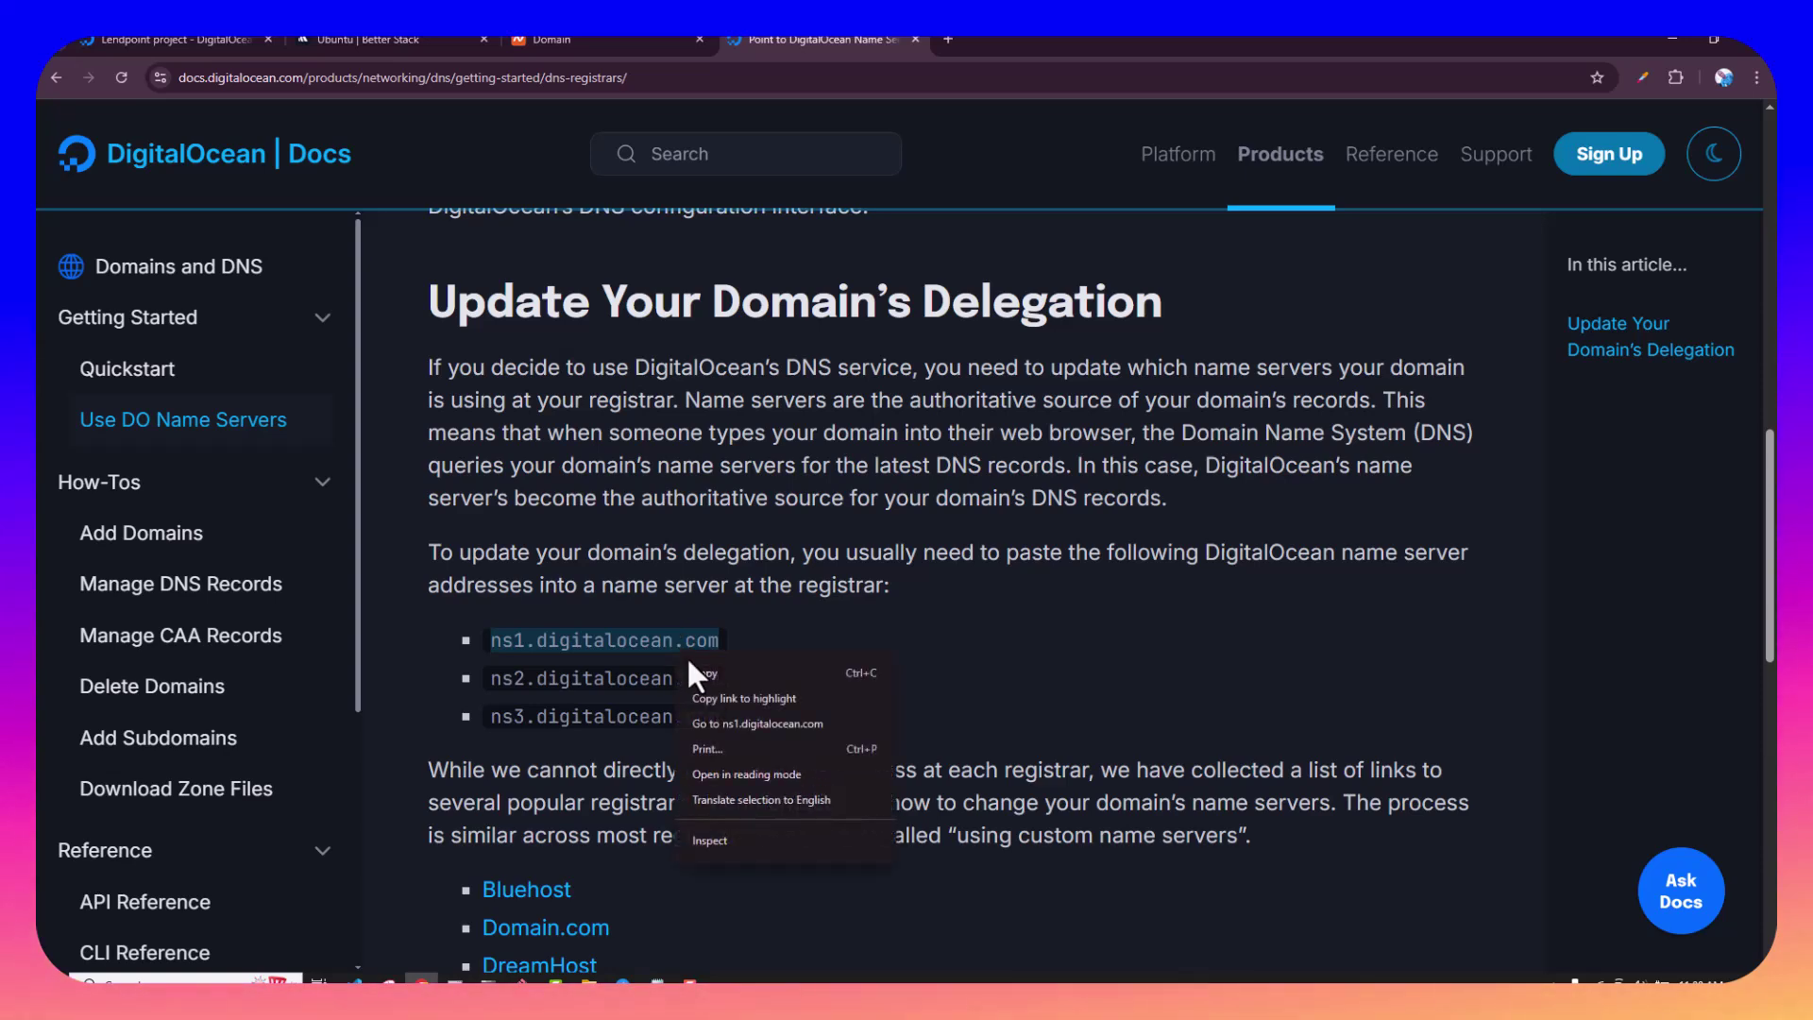
{"action": "left_click", "coordinate": [551, 40]}
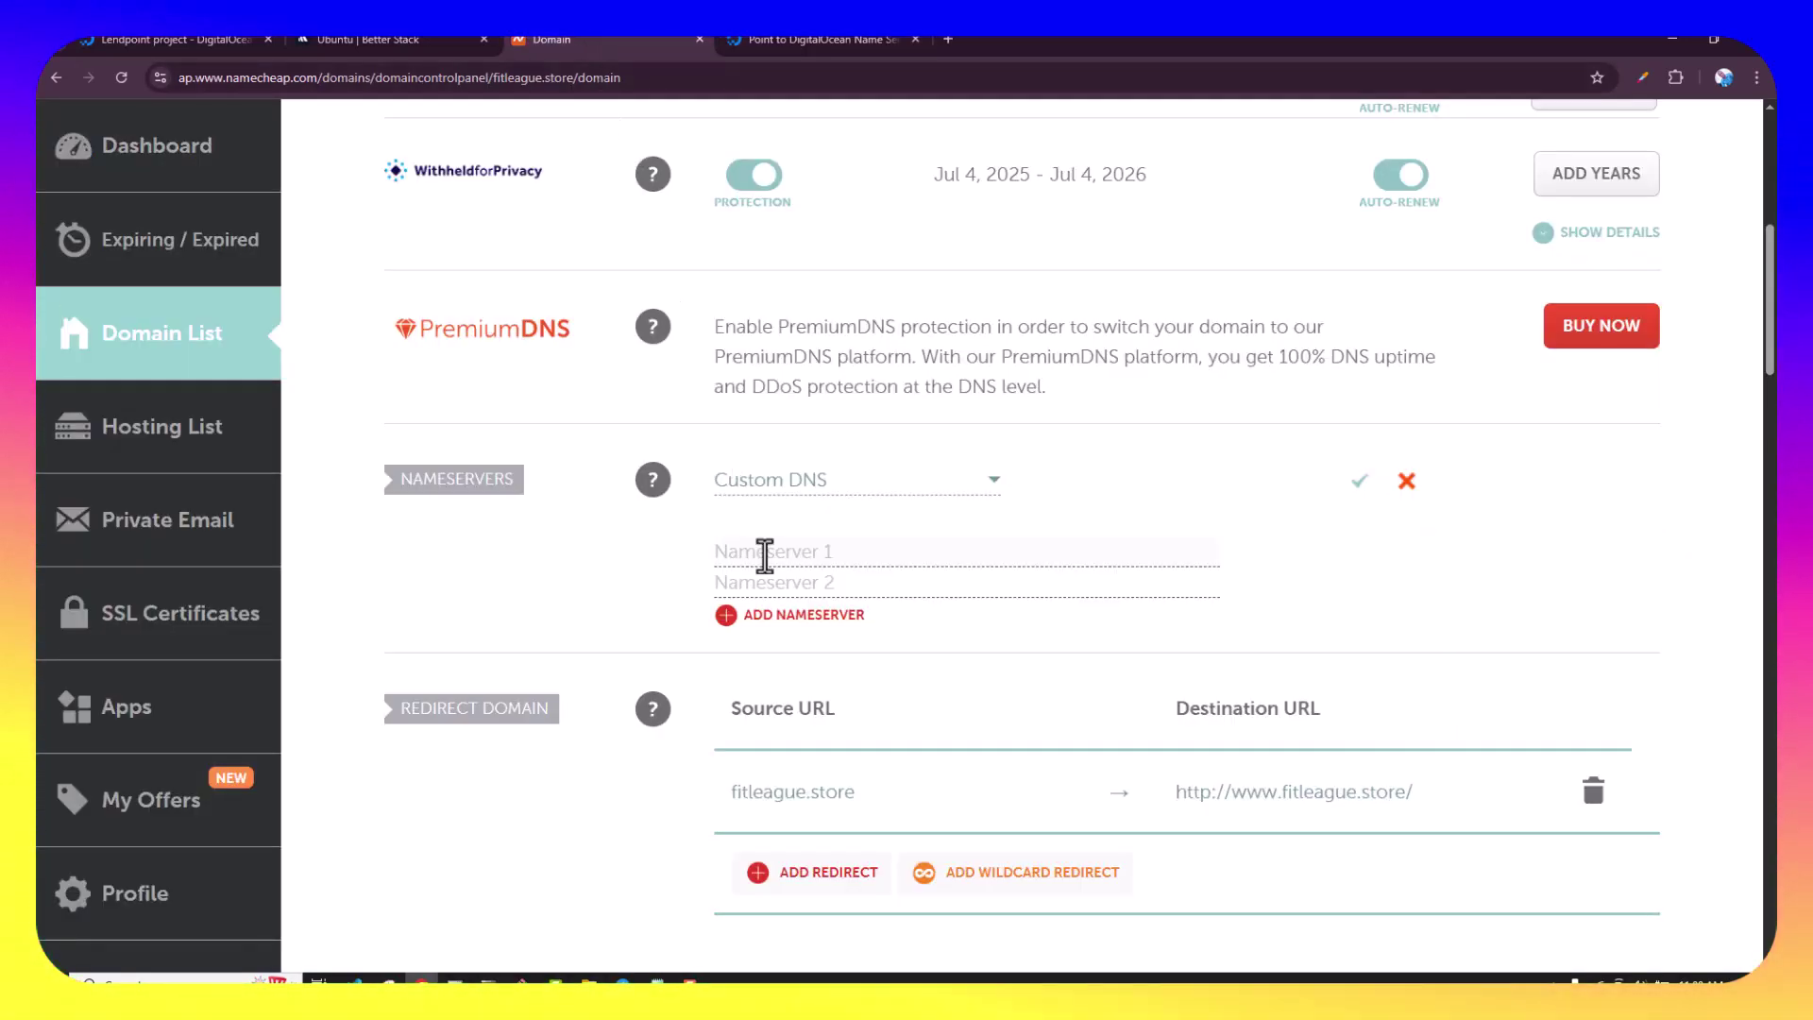
{"action": "key", "text": "ctrl+v"}
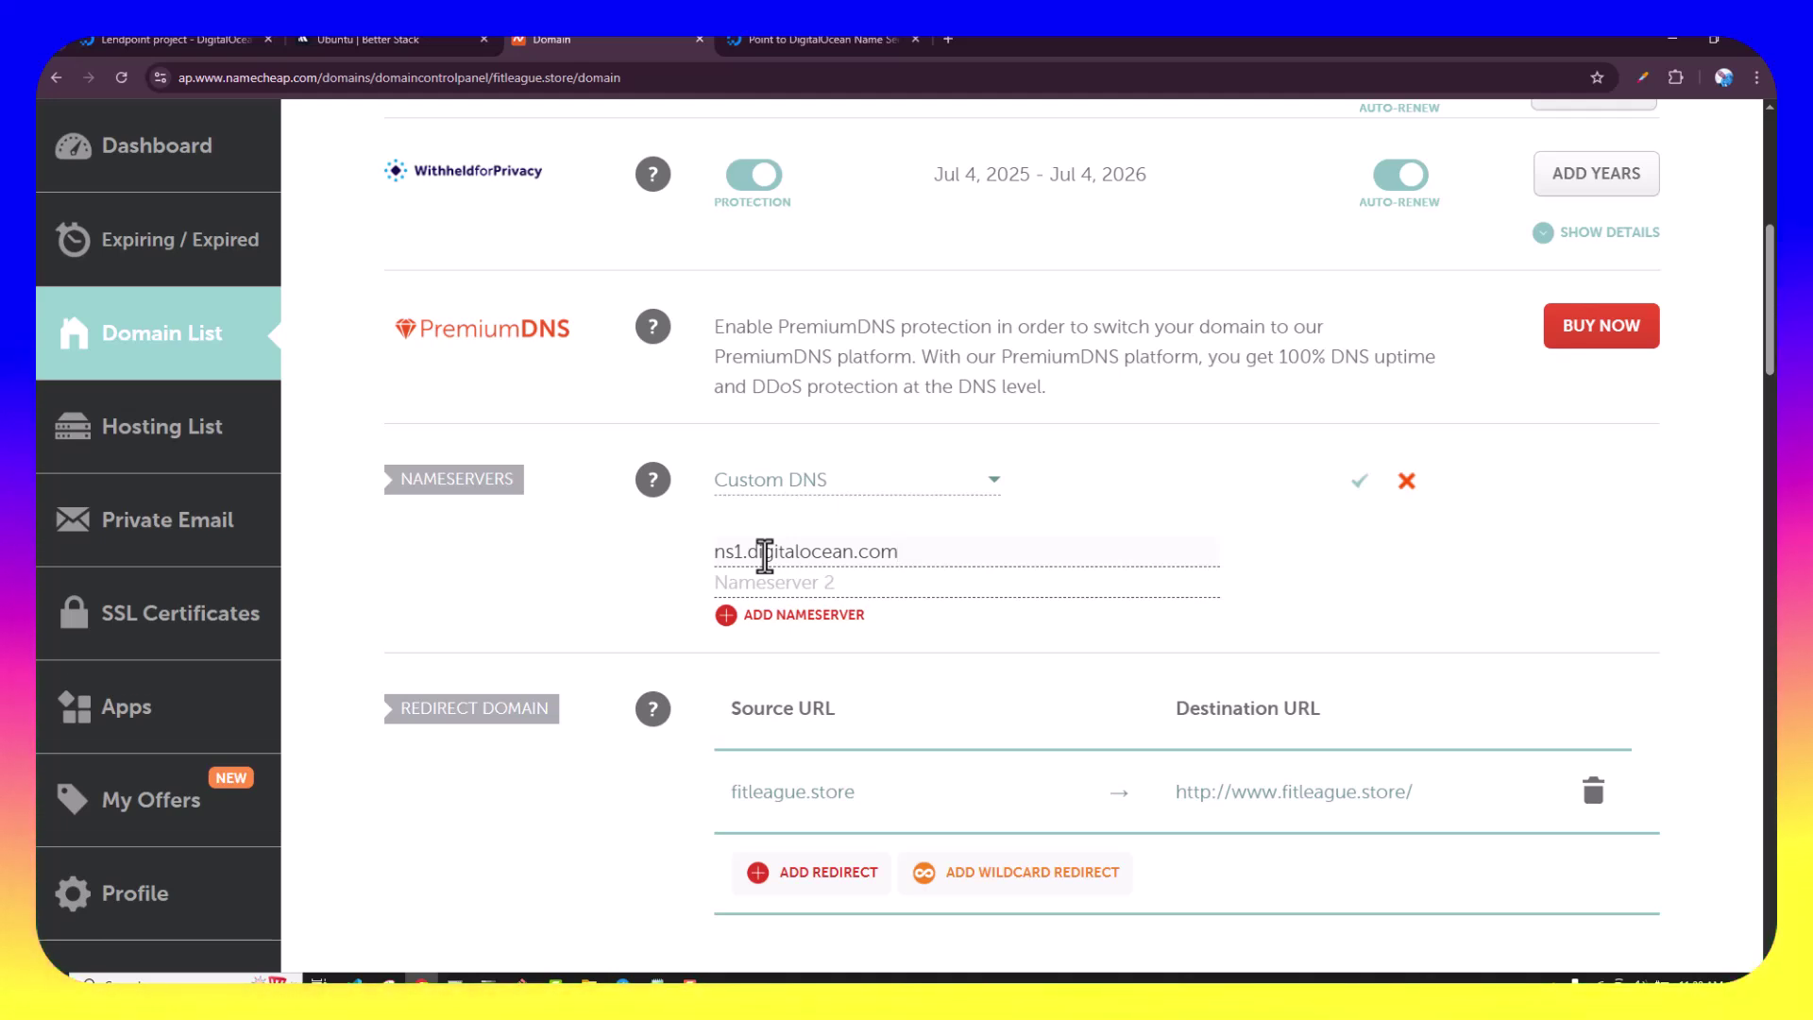
- Enter ns2.digitalocean.com as the second nameserver by reusing the copied address and changing its number to 2
{"action": "left_click", "coordinate": [786, 586]}
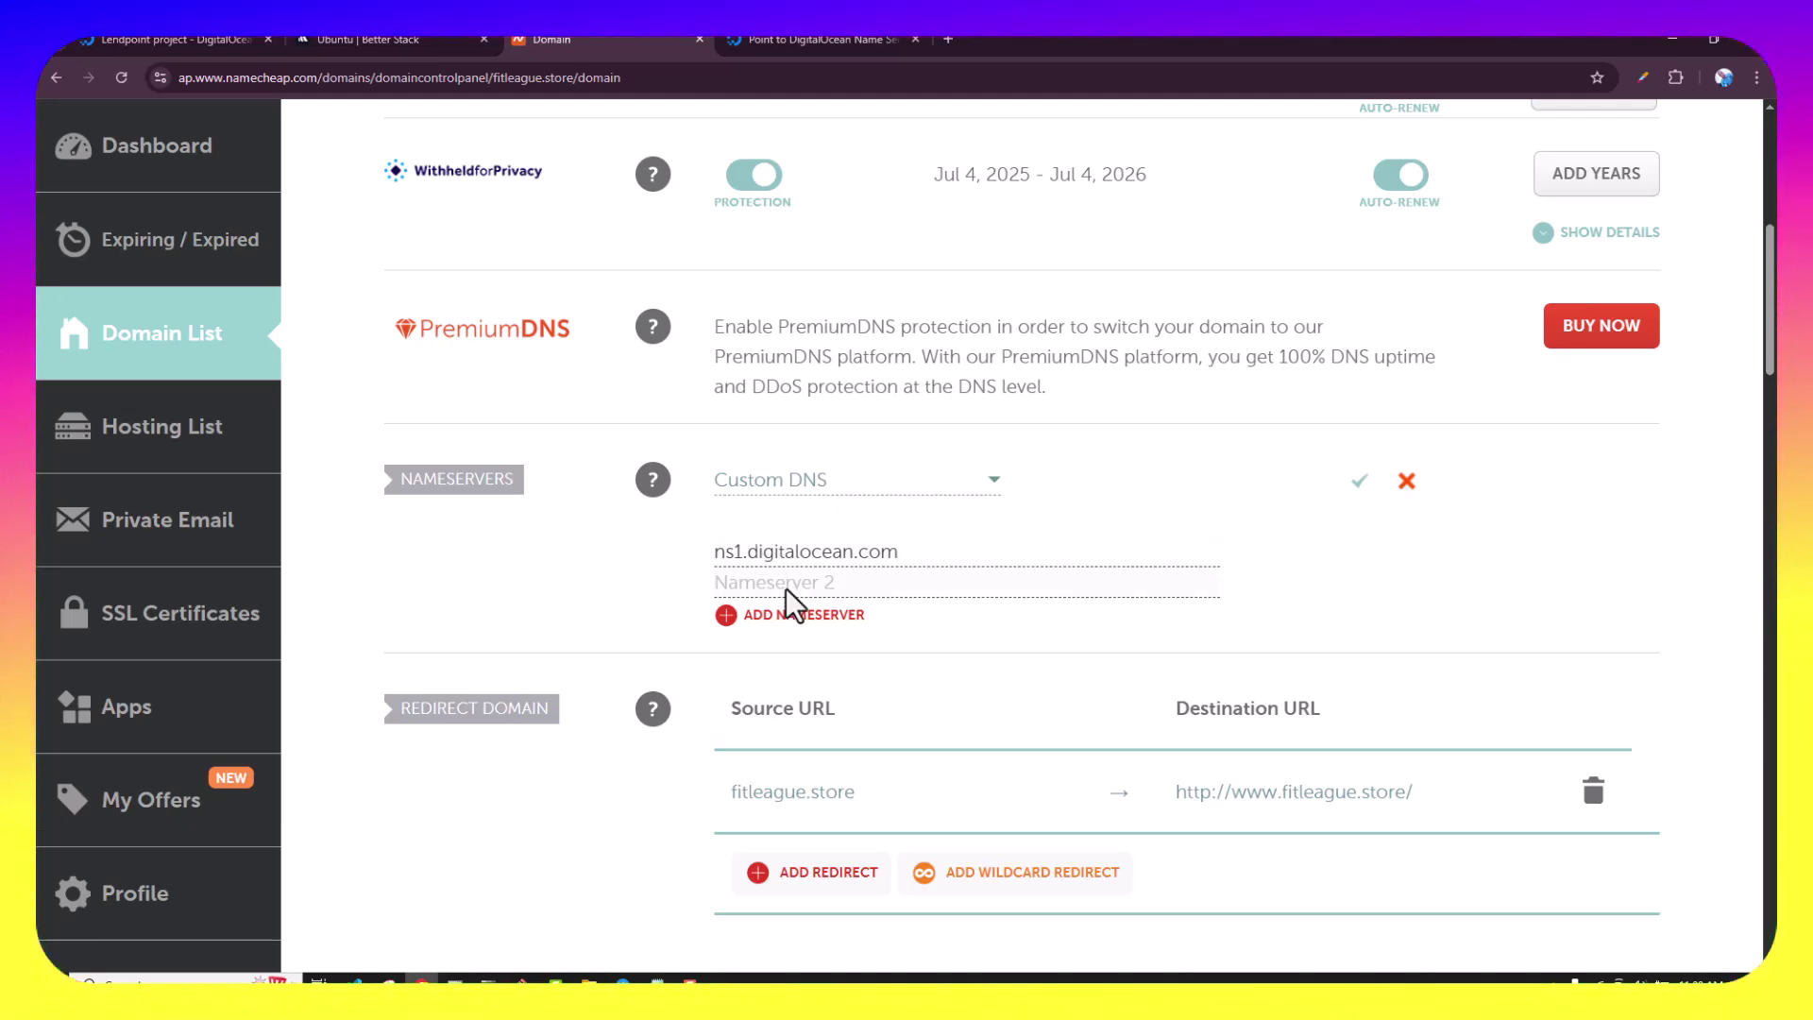
{"action": "key", "text": "ctrl+v"}
{"action": "left_click", "coordinate": [743, 585]}
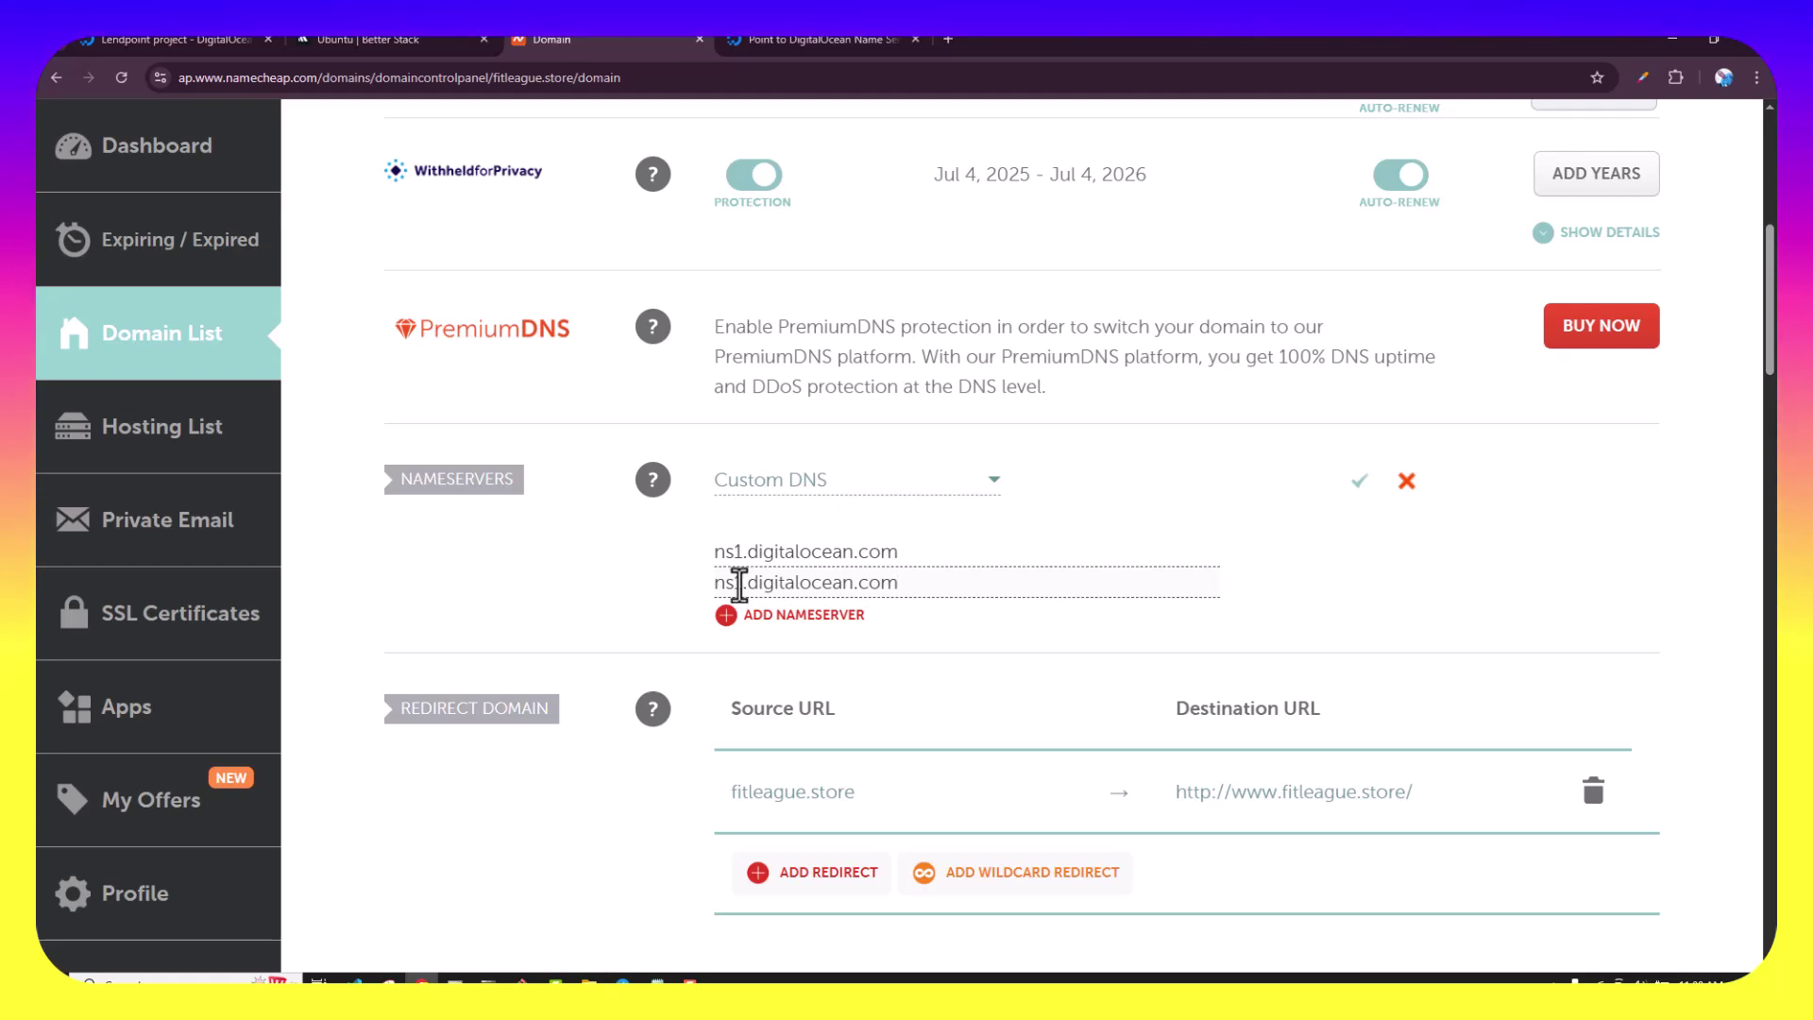
{"action": "type", "text": "2"}
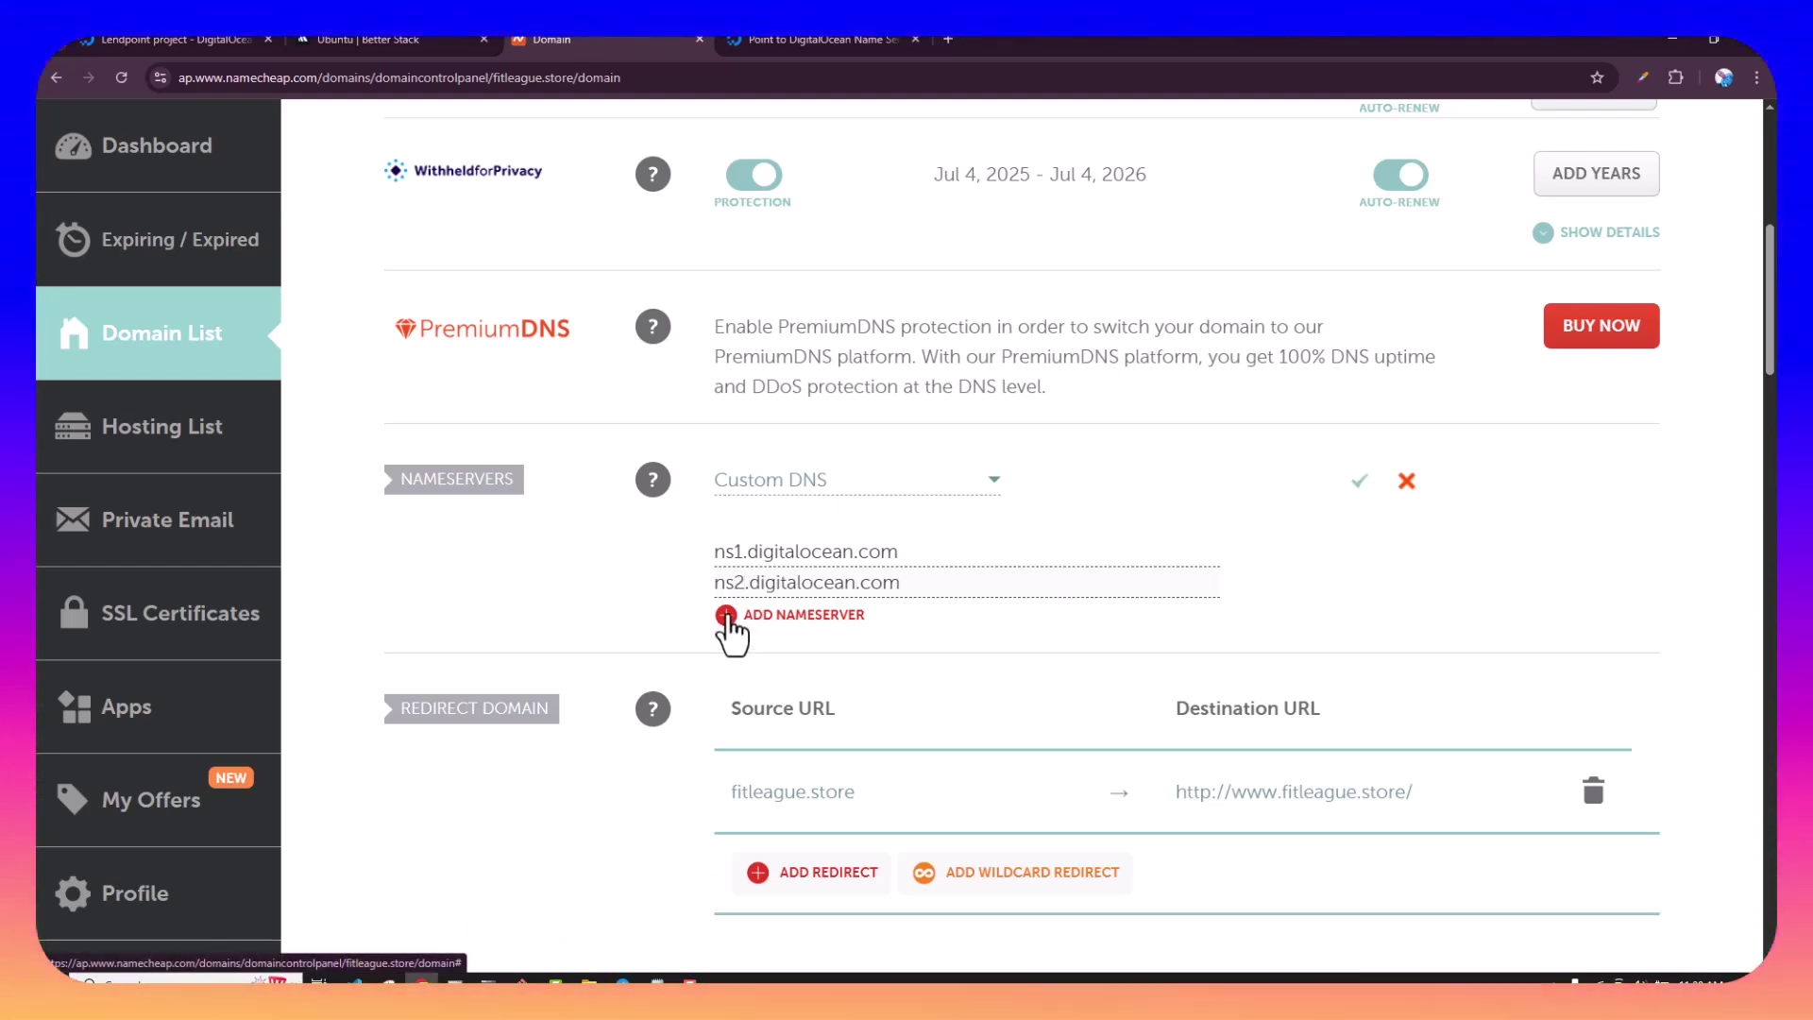
- Add a third nameserver, ns3.digitalocean.com, and save the custom nameservers of fitleague.store
{"action": "left_click", "coordinate": [727, 619]}
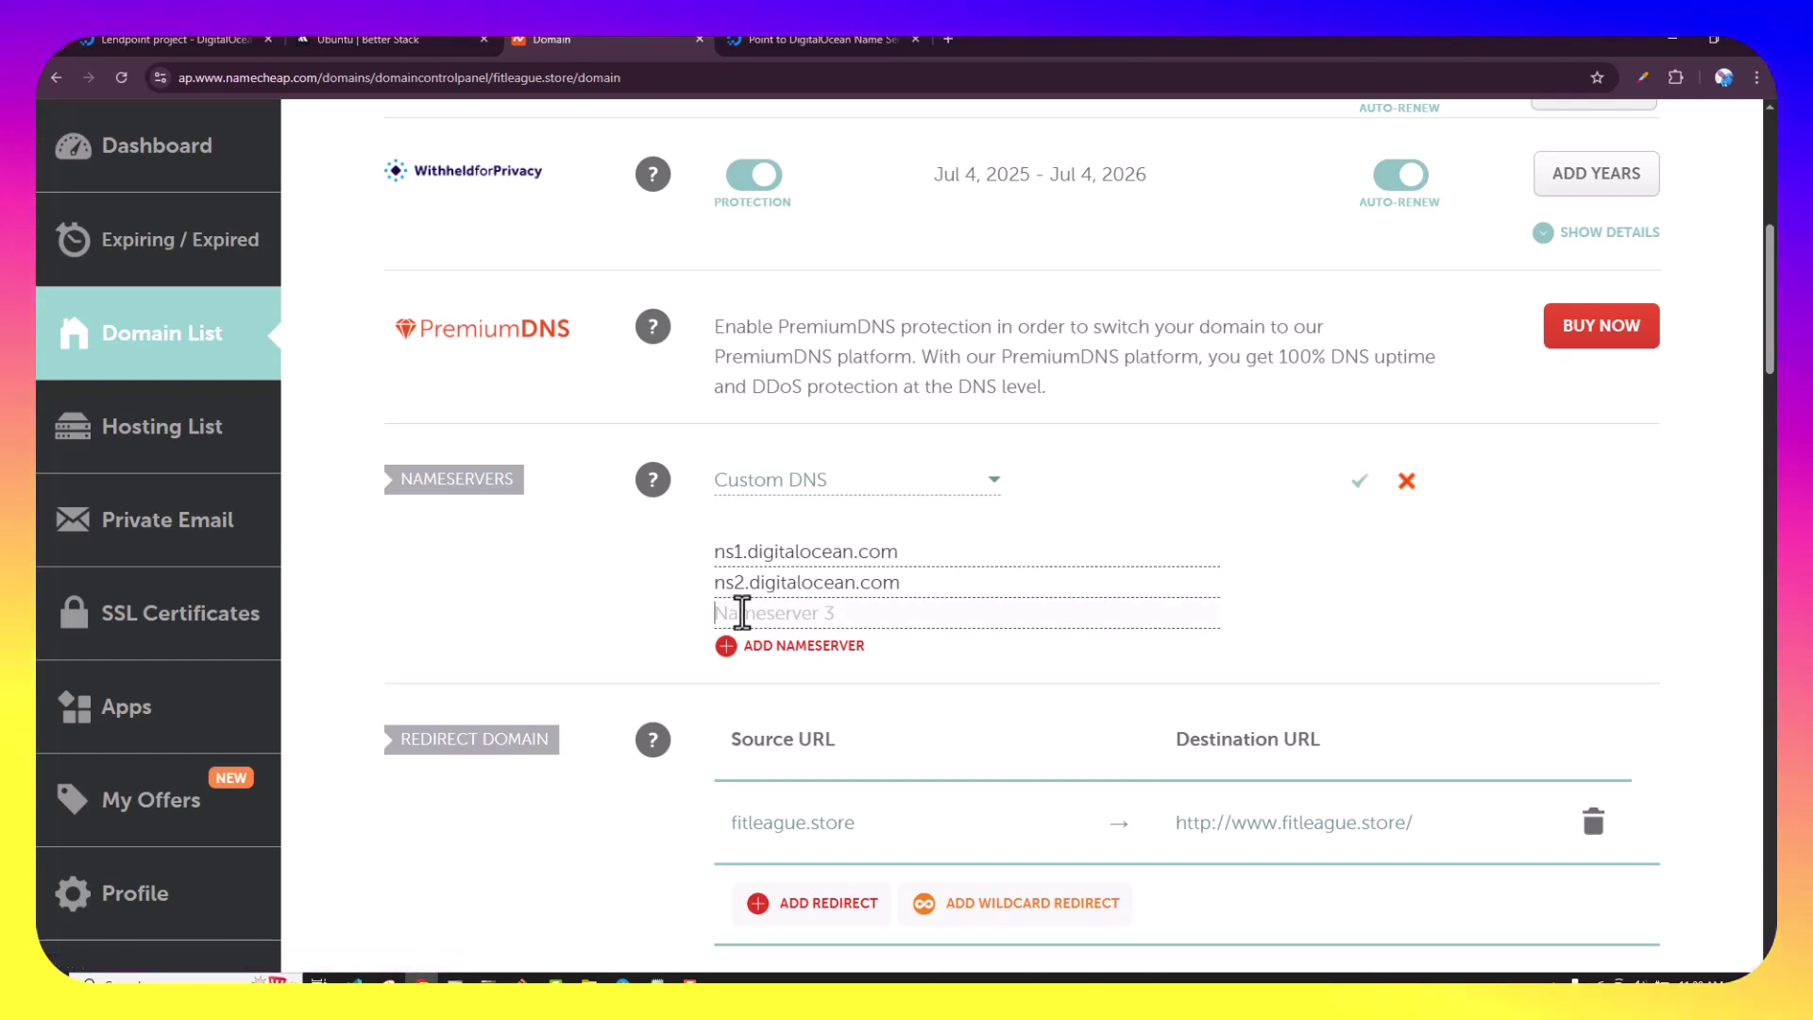
{"action": "type", "text": "ns3.digitalocean.com"}
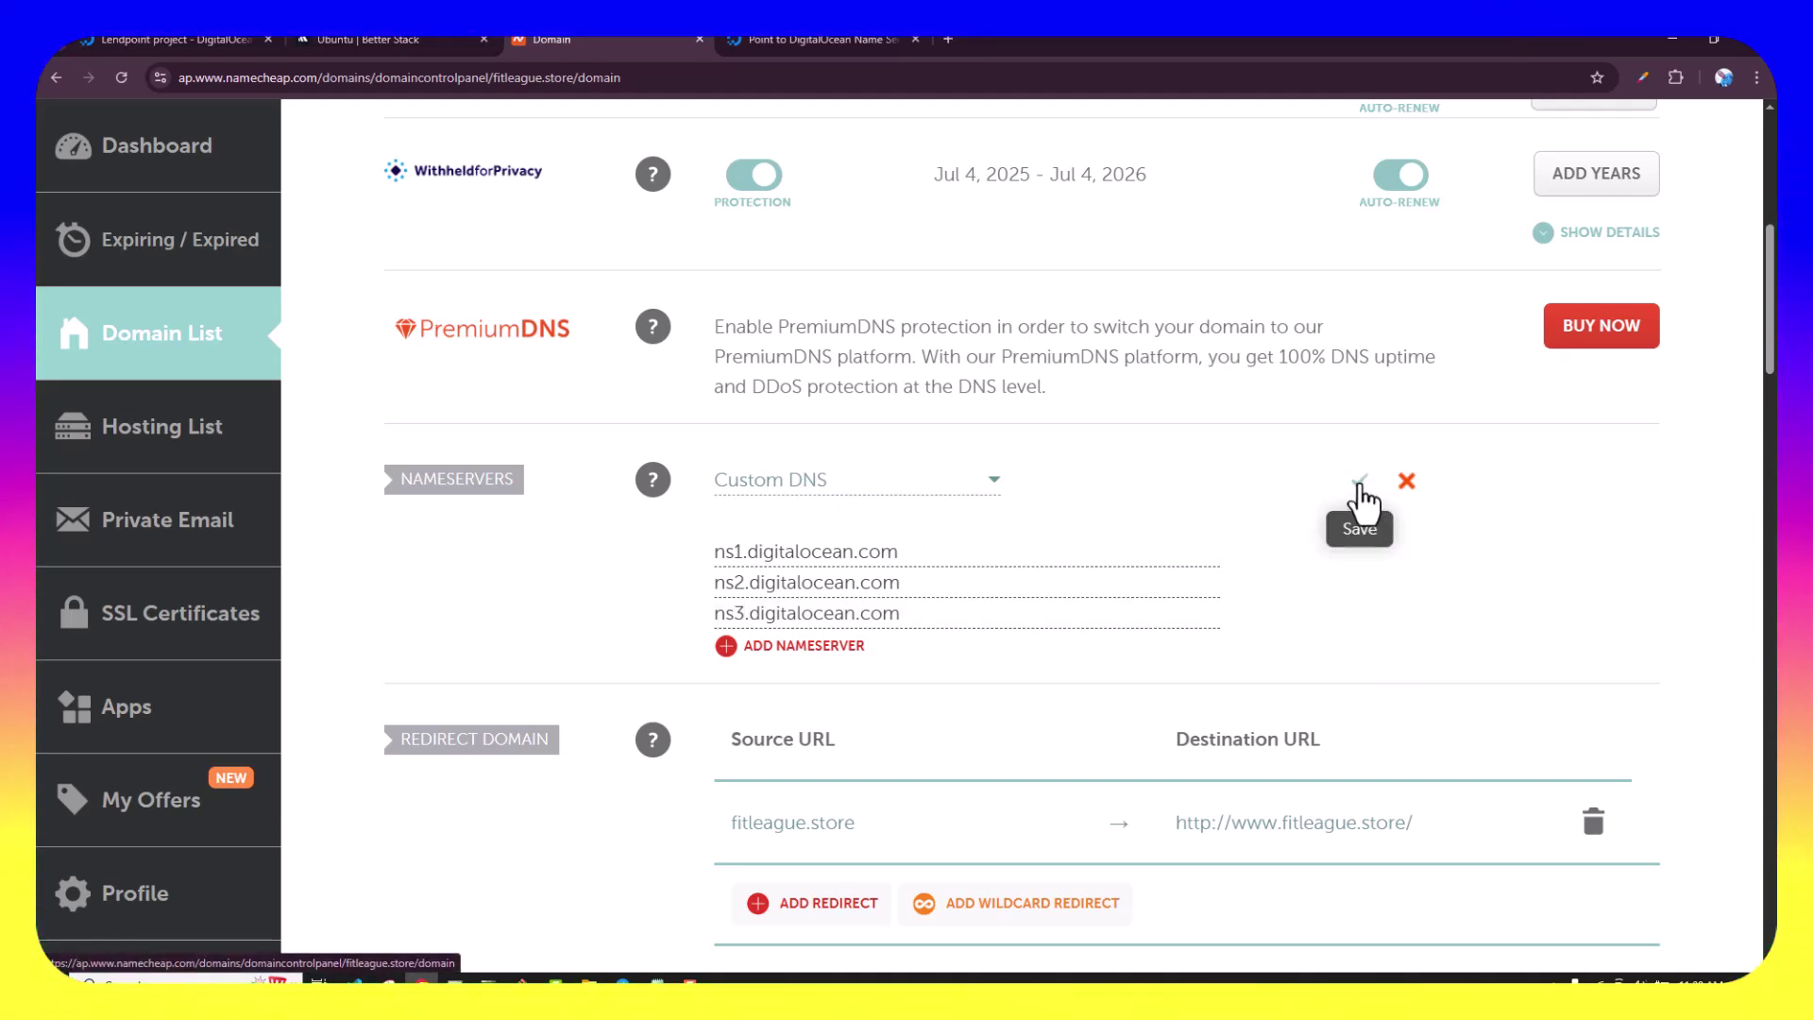
{"action": "left_click", "coordinate": [1360, 483]}
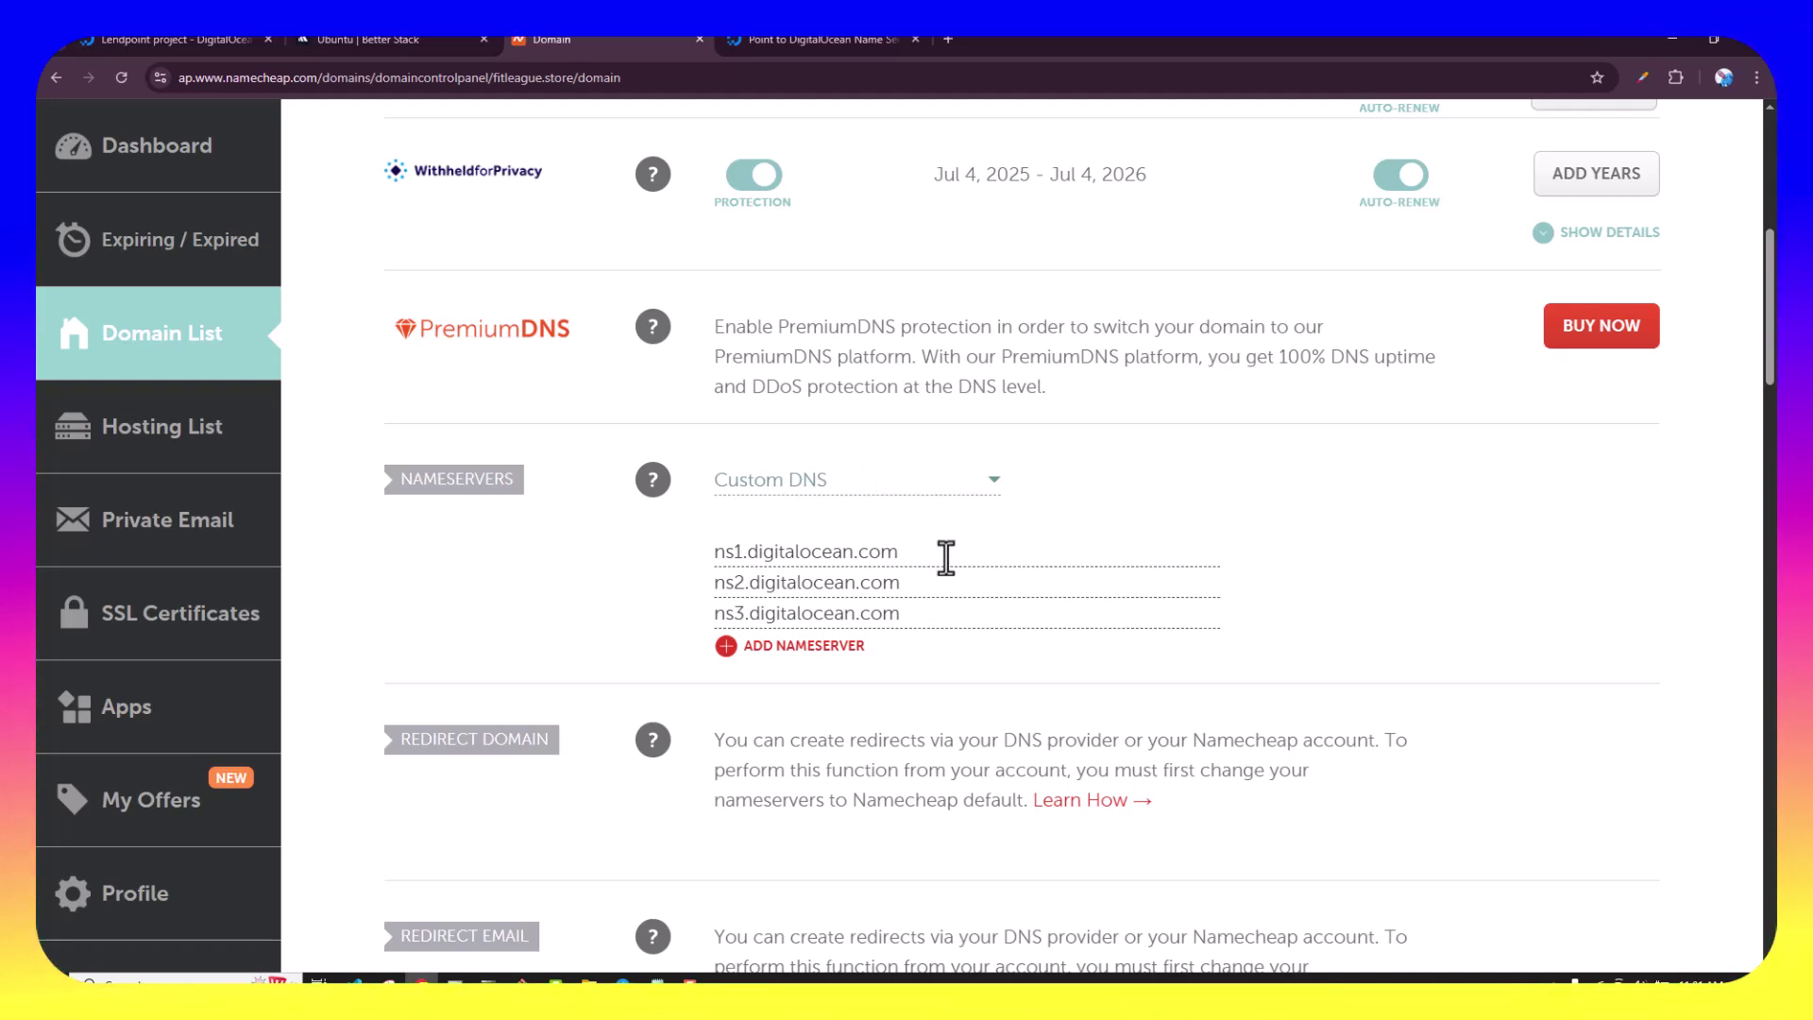
{"action": "scroll", "coordinate": [946, 557], "scroll_direction": "up", "scroll_amount": 4}
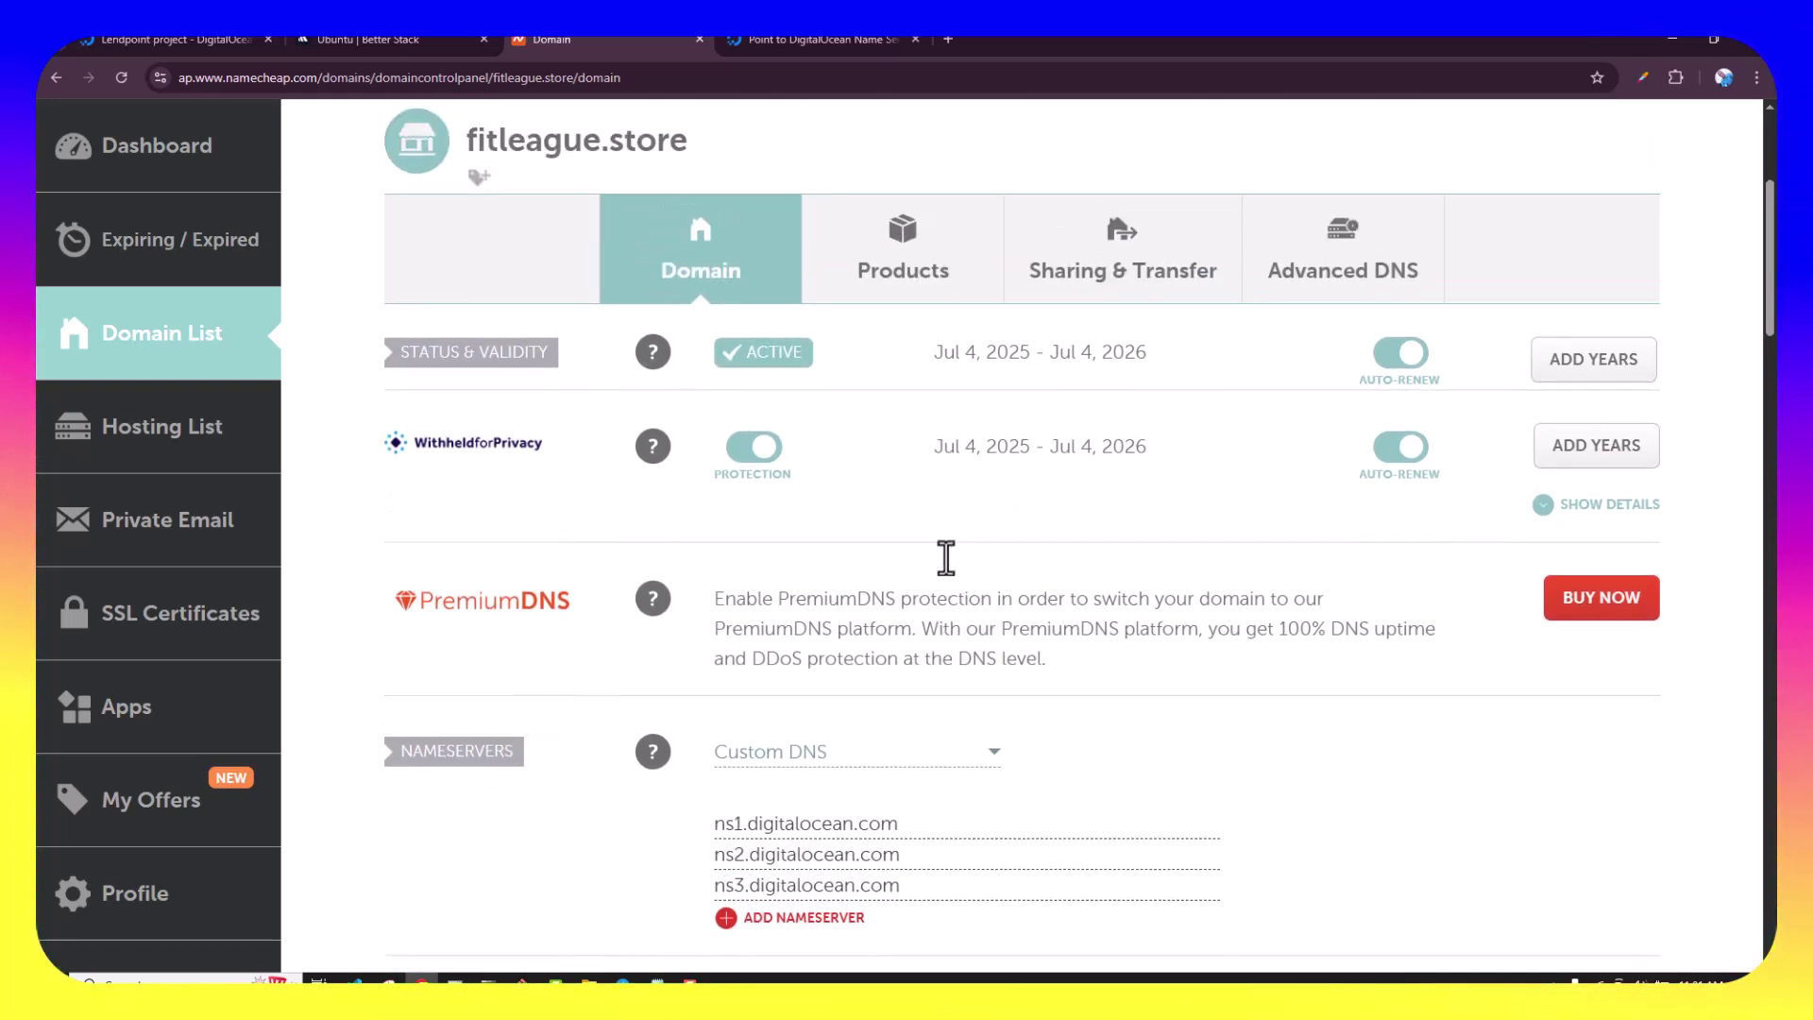
{"action": "scroll", "coordinate": [922, 627], "scroll_direction": "down", "scroll_amount": 3}
{"action": "scroll", "coordinate": [558, 325], "scroll_direction": "up", "scroll_amount": 2}
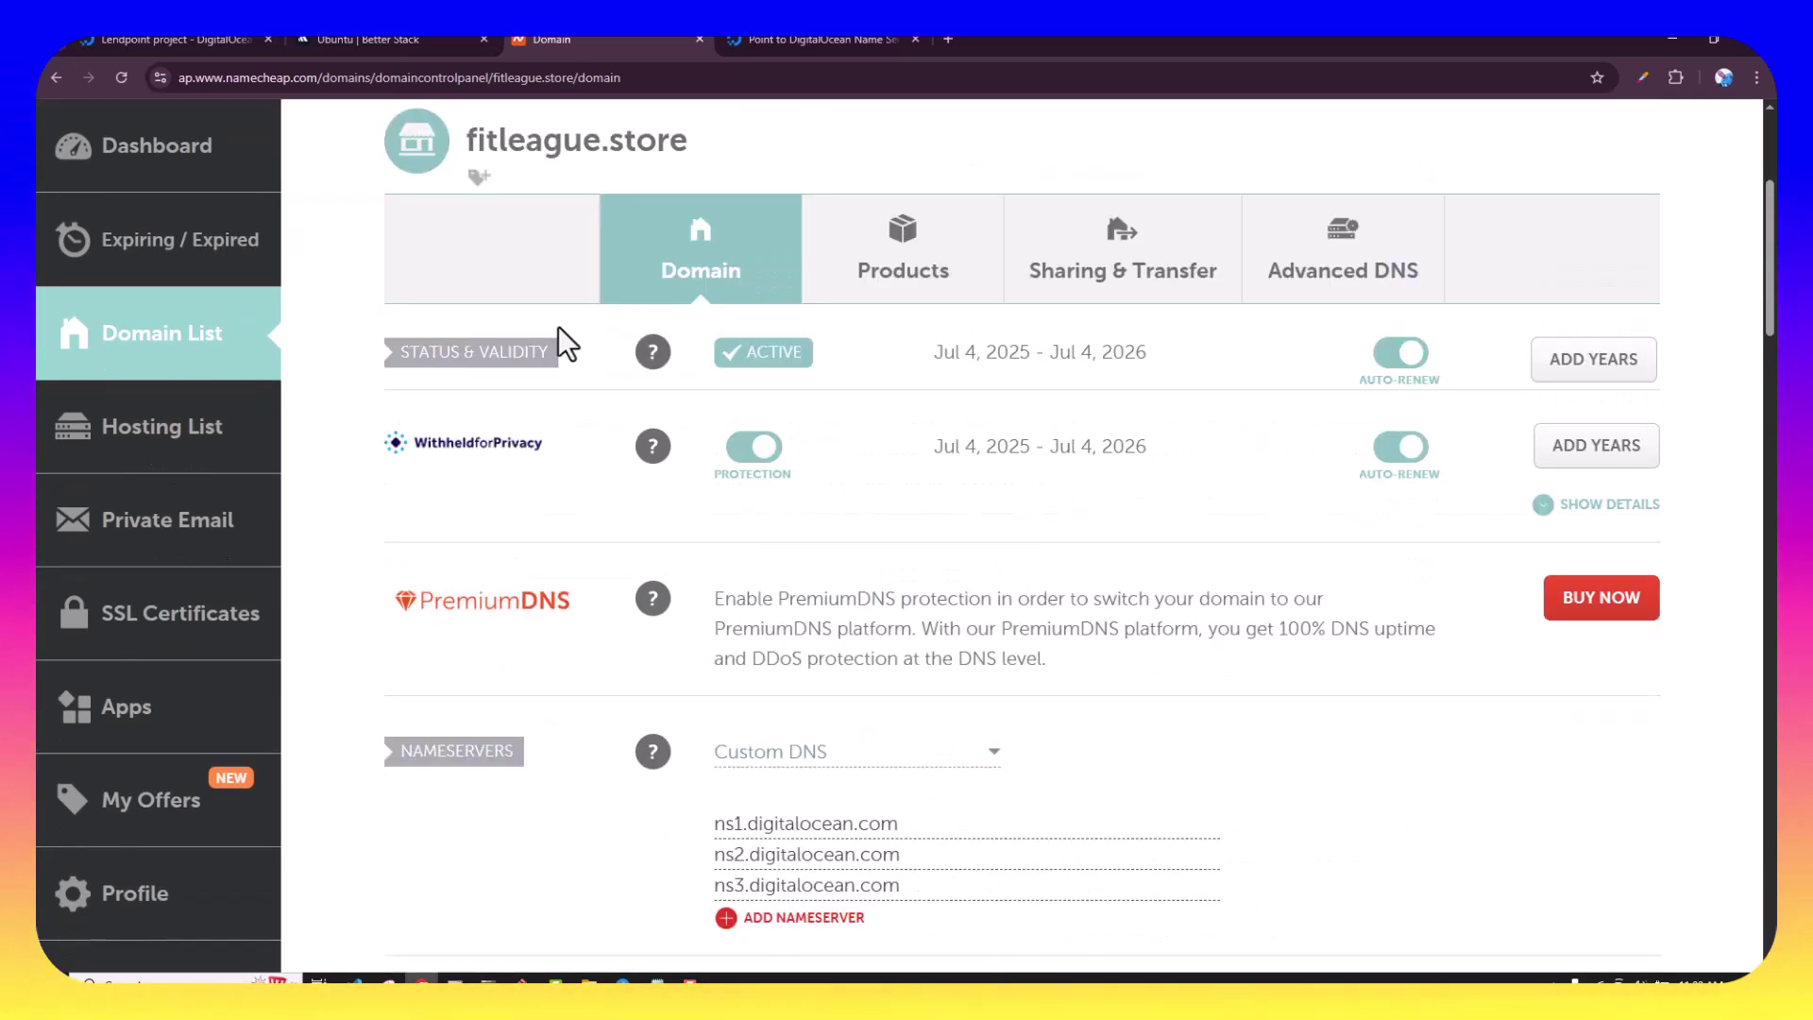